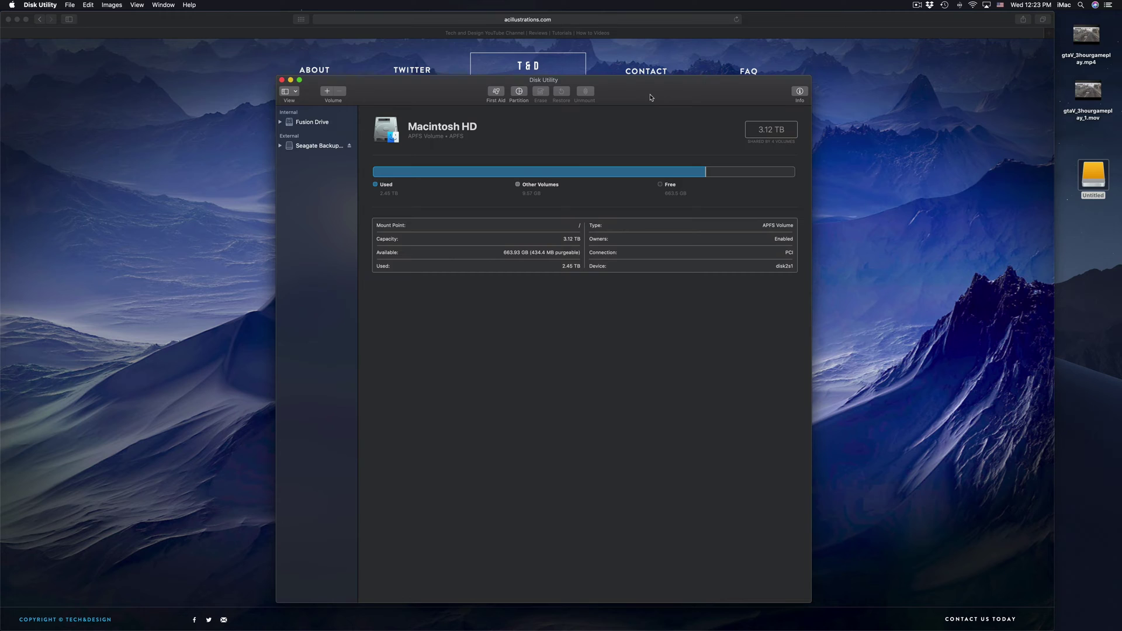
Search the Mac for "disk" and open Disk Utility.
{"action": "left_click_drag", "start_coordinate": [650, 98], "coordinate": [650, 93]}
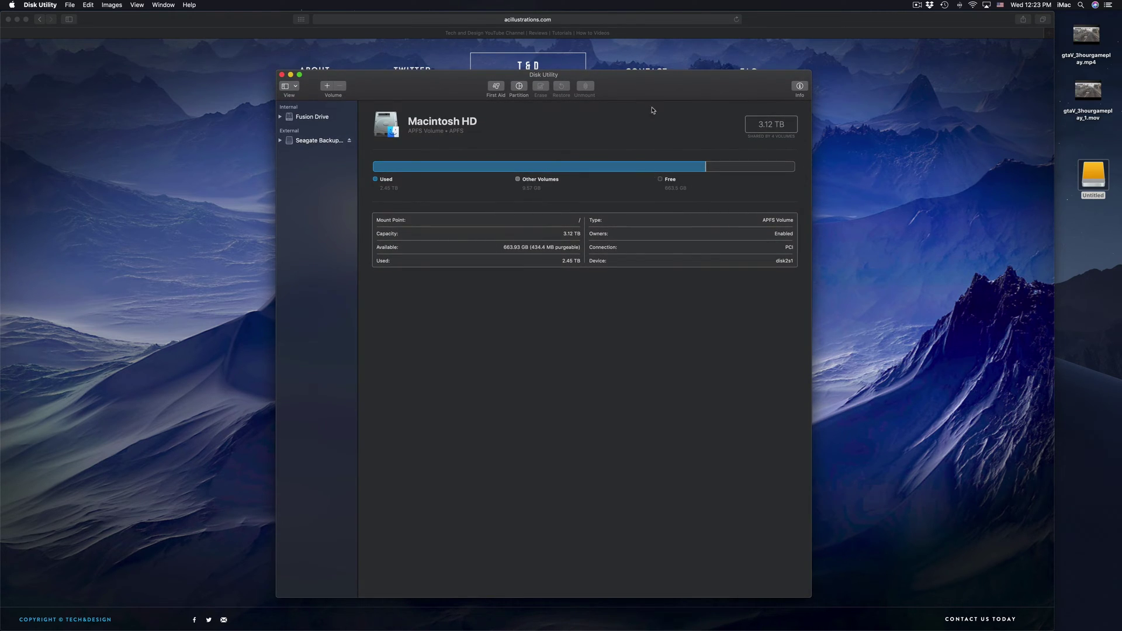
{"action": "mouse_move", "coordinate": [801, 629]}
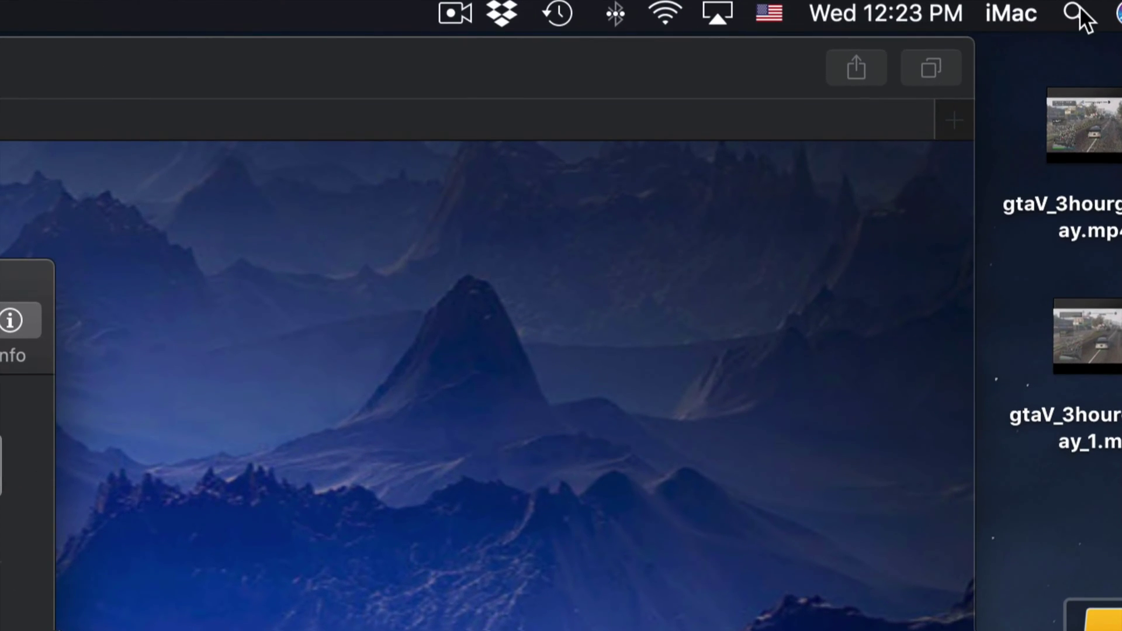
{"action": "left_click", "coordinate": [1075, 11]}
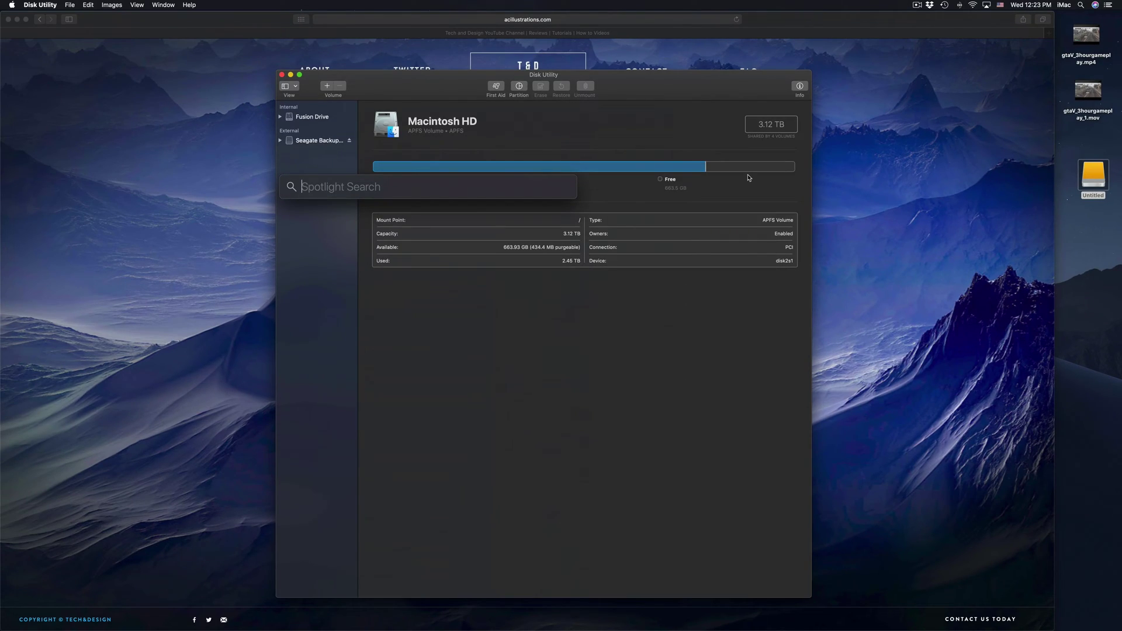
{"action": "type", "text": "disk"}
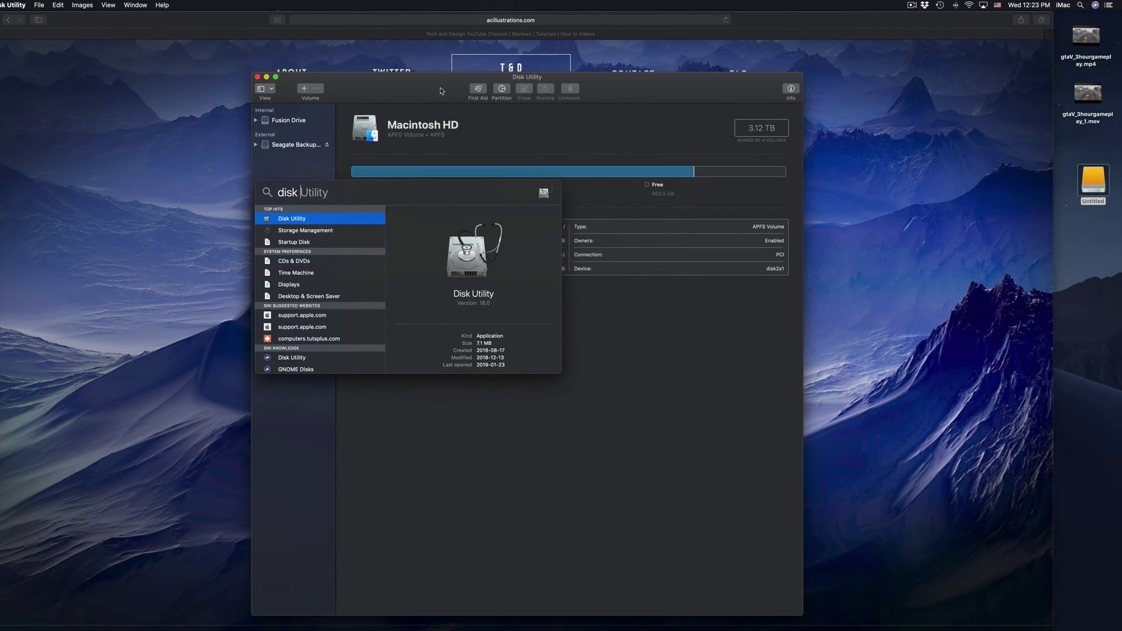
{"action": "key", "text": "Return"}
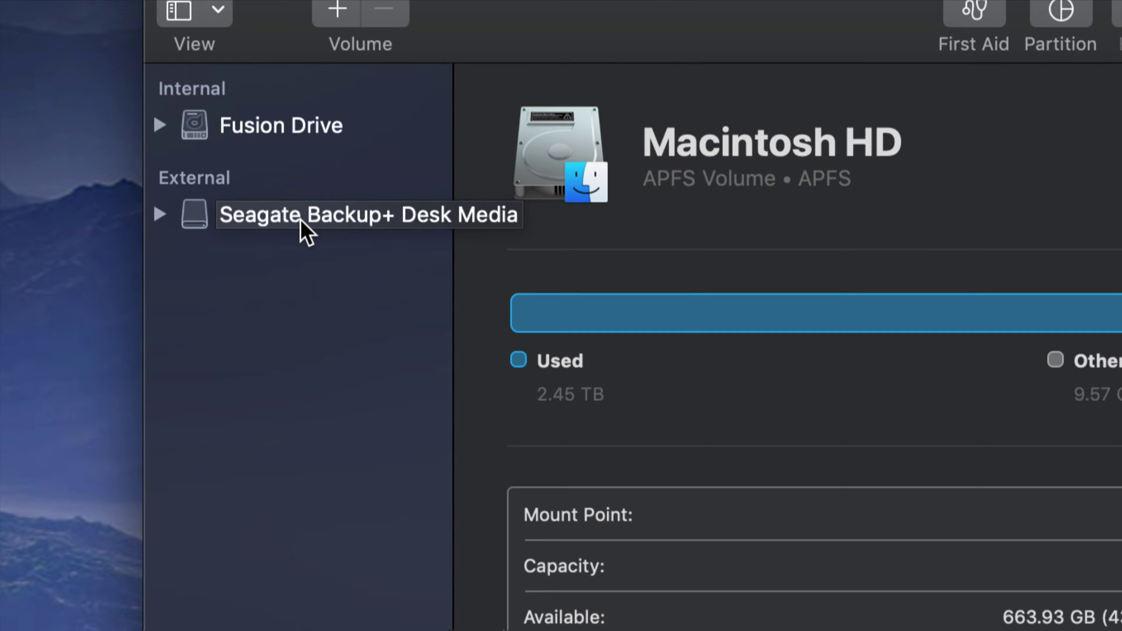
Expand the external Seagate Backup+ Desk Media drive and select the whole physical disk rather than its volume.
{"action": "left_click", "coordinate": [160, 213]}
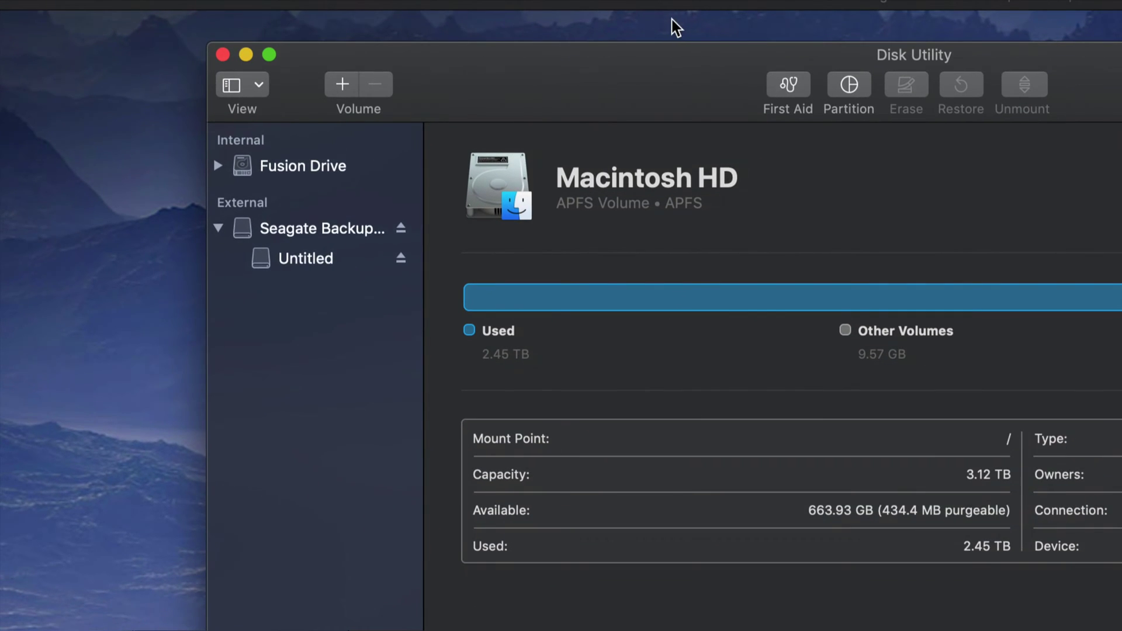
{"action": "left_click_drag", "start_coordinate": [666, 68], "coordinate": [535, 59]}
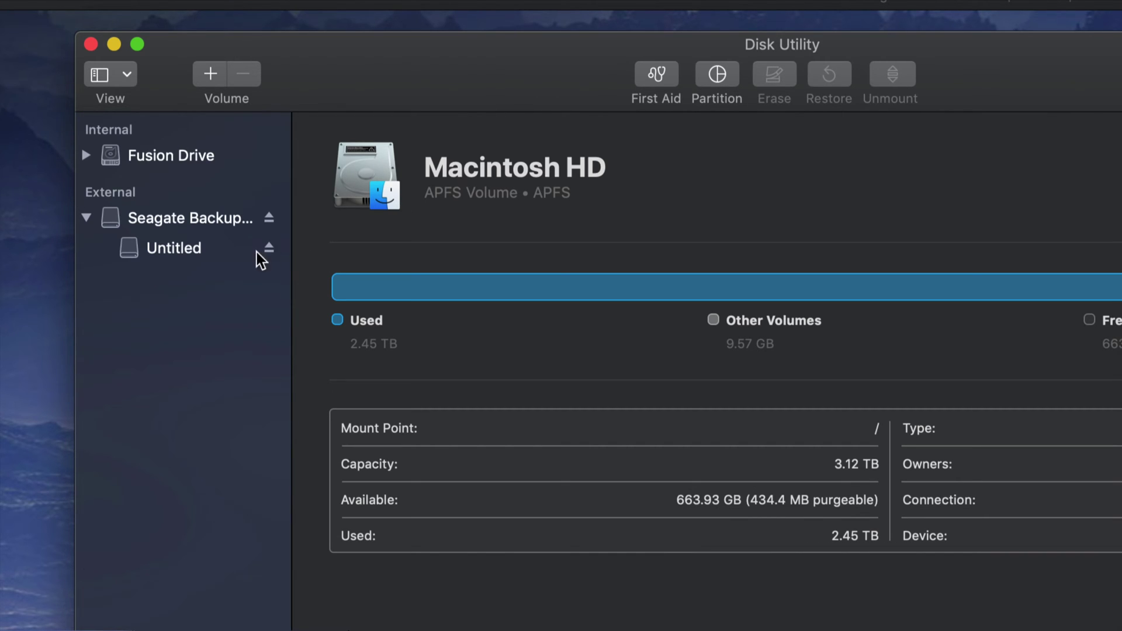
{"action": "left_click", "coordinate": [155, 221]}
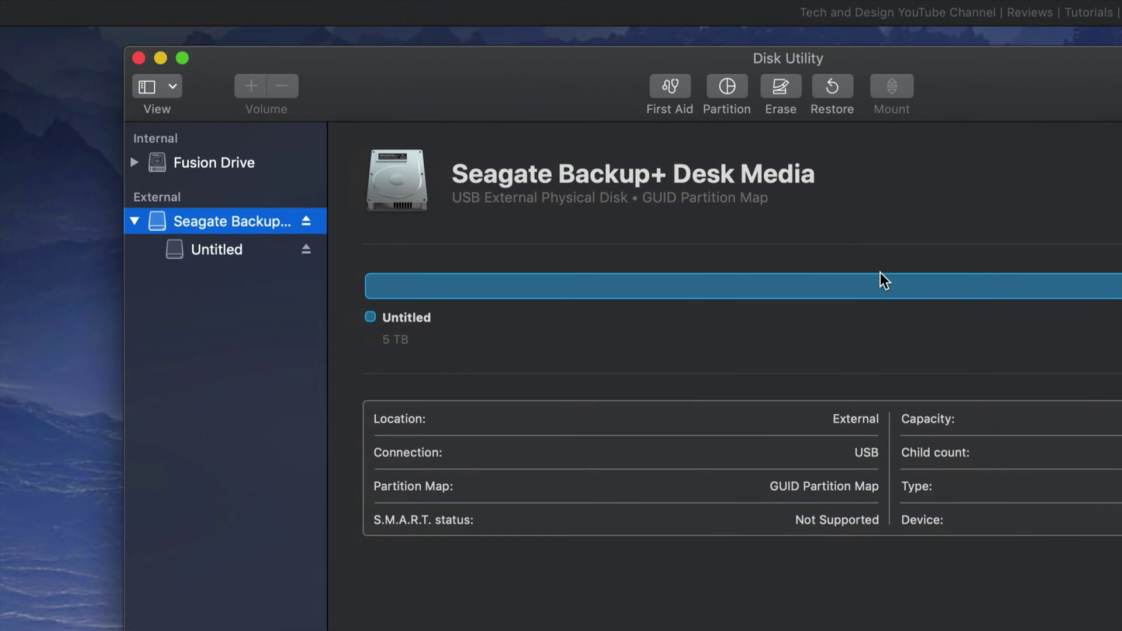
{"action": "left_click_drag", "start_coordinate": [1012, 75], "coordinate": [875, 55]}
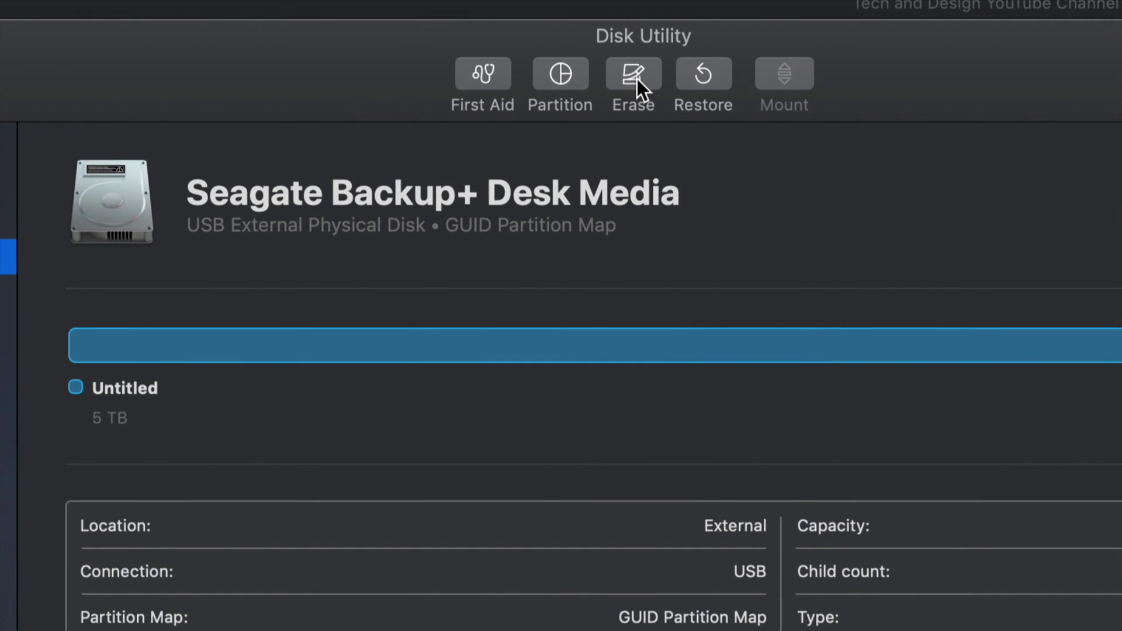
Erase the Seagate Backup+ Desk Media disk as Untitled, with ExFAT format and the GUID Partition Map scheme.
{"action": "left_click", "coordinate": [637, 79]}
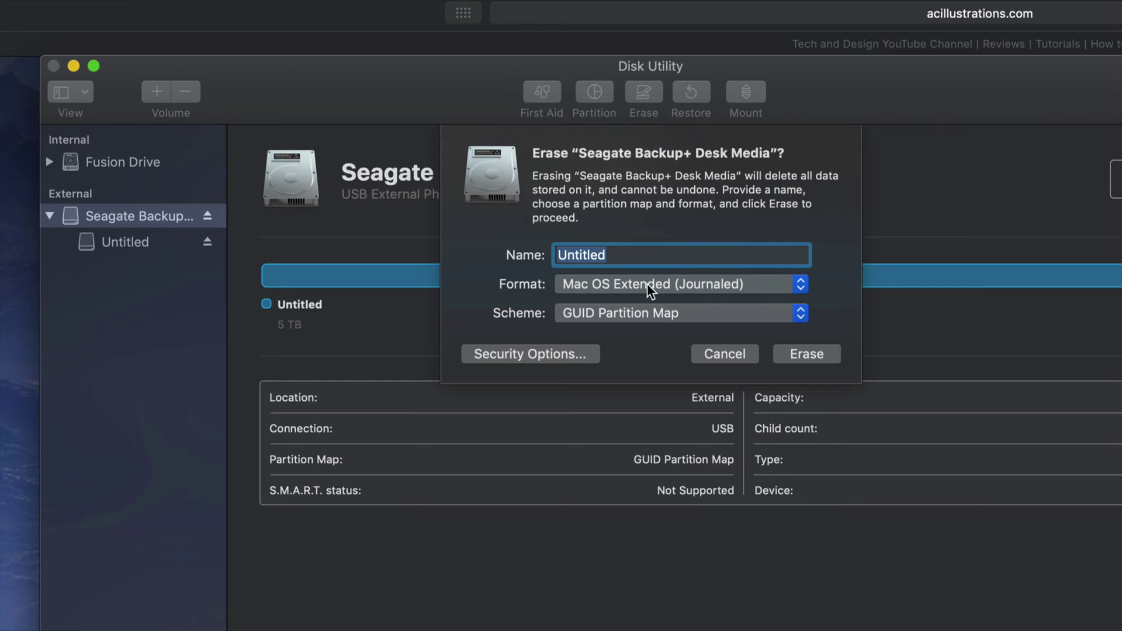
{"action": "left_click", "coordinate": [798, 286]}
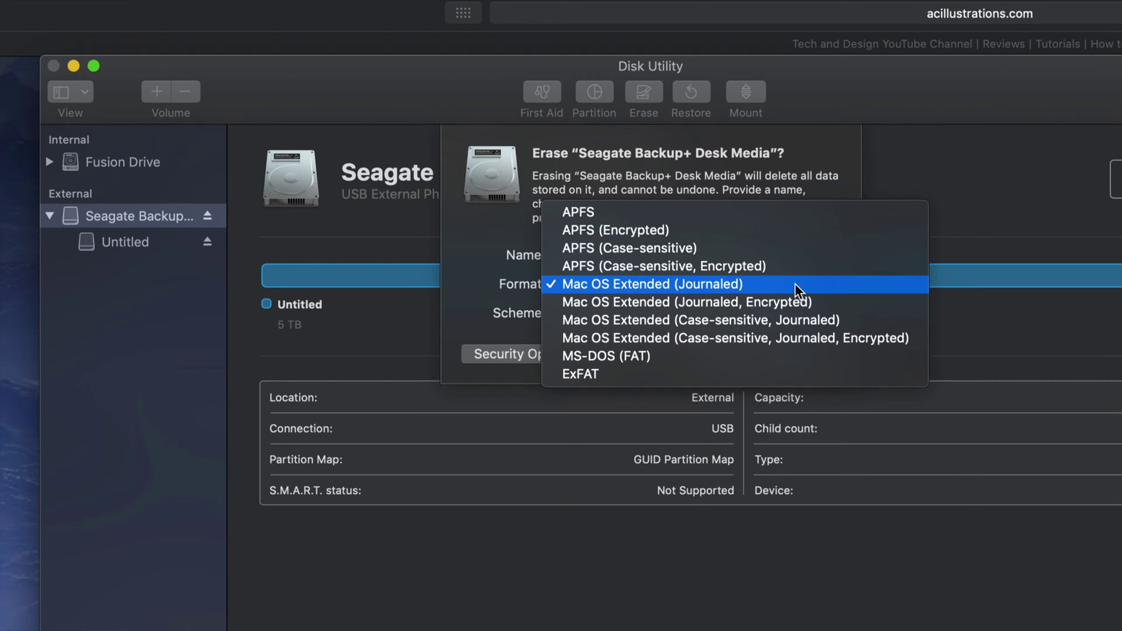
{"action": "left_click", "coordinate": [626, 377]}
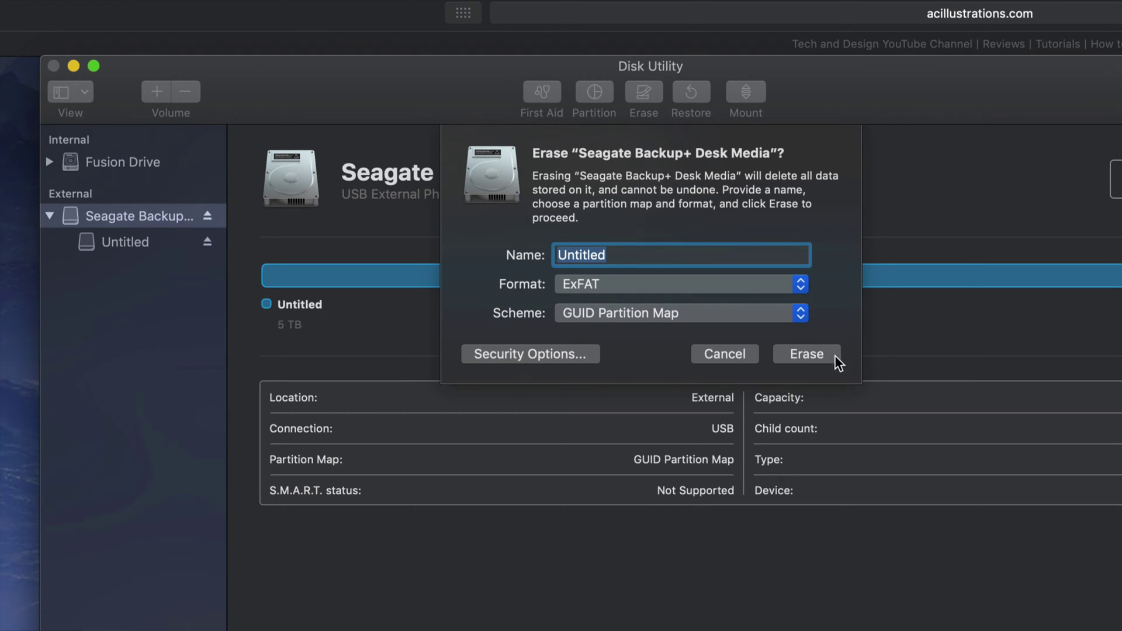
{"action": "left_click", "coordinate": [832, 358]}
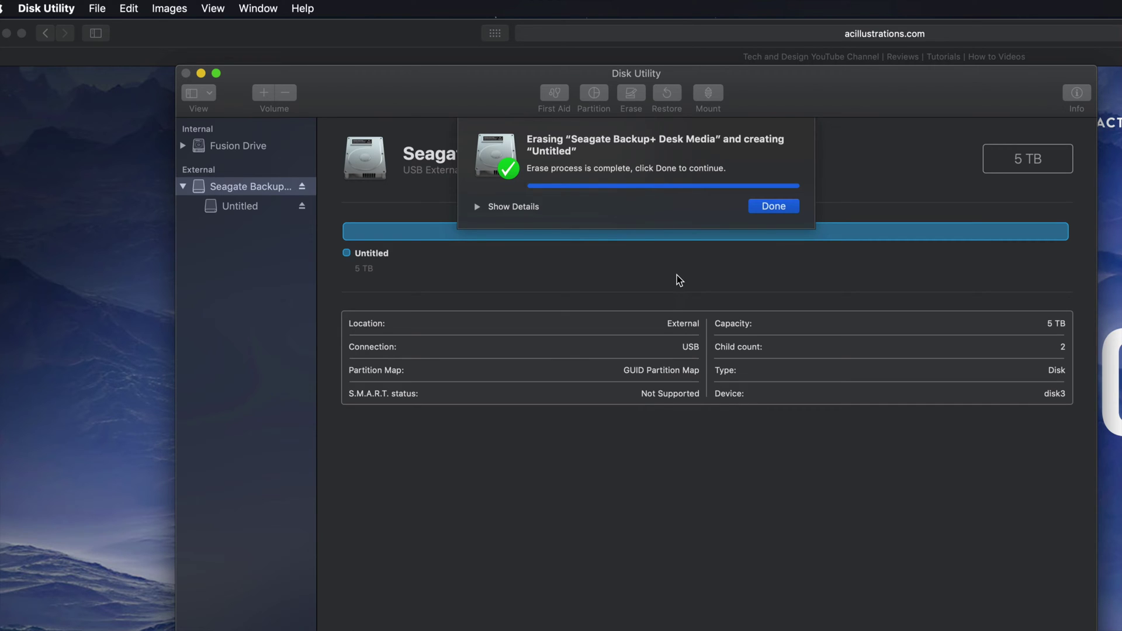
{"action": "left_click", "coordinate": [778, 208]}
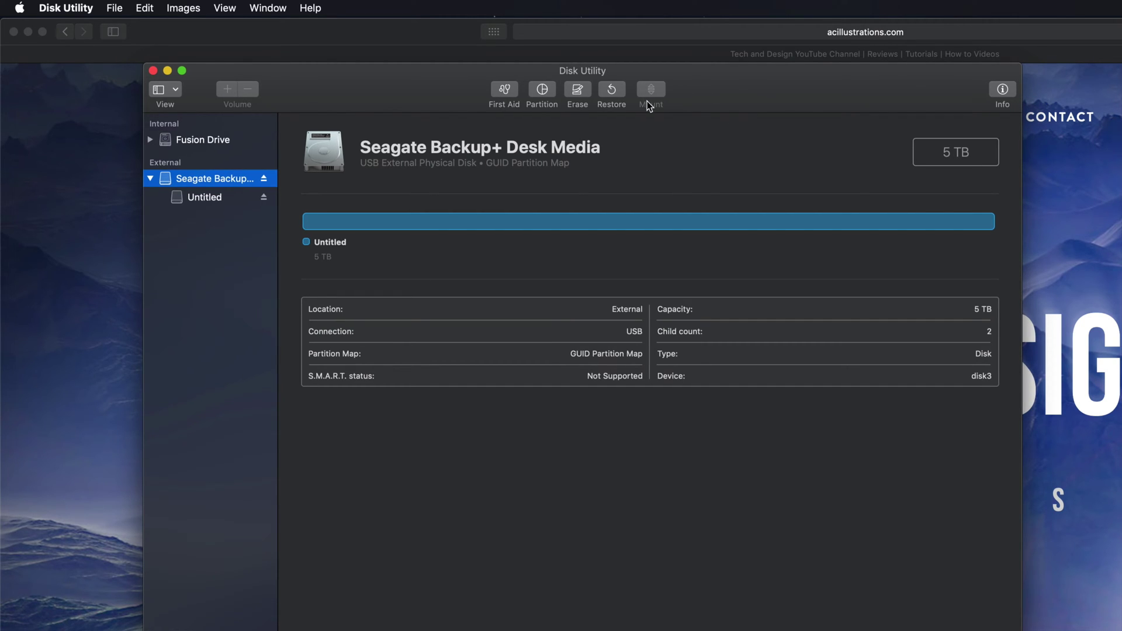
Start another erase of the Seagate disk and review the available formats, keeping Mac OS Extended (Journaled).
{"action": "left_click", "coordinate": [576, 92]}
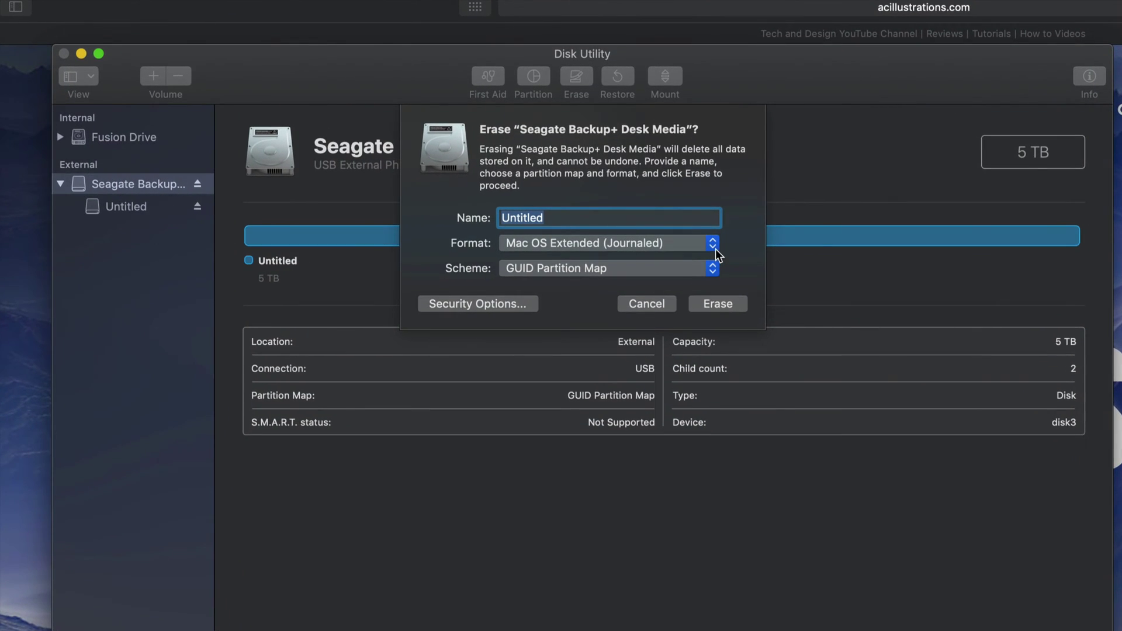
{"action": "left_click", "coordinate": [712, 243]}
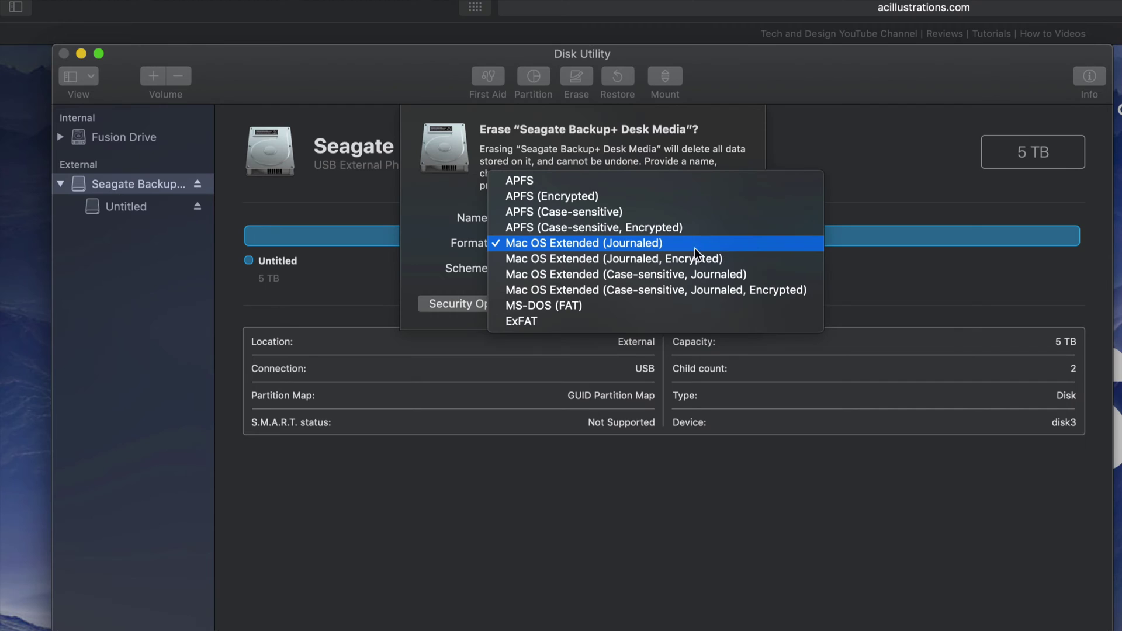
{"action": "left_click", "coordinate": [647, 245]}
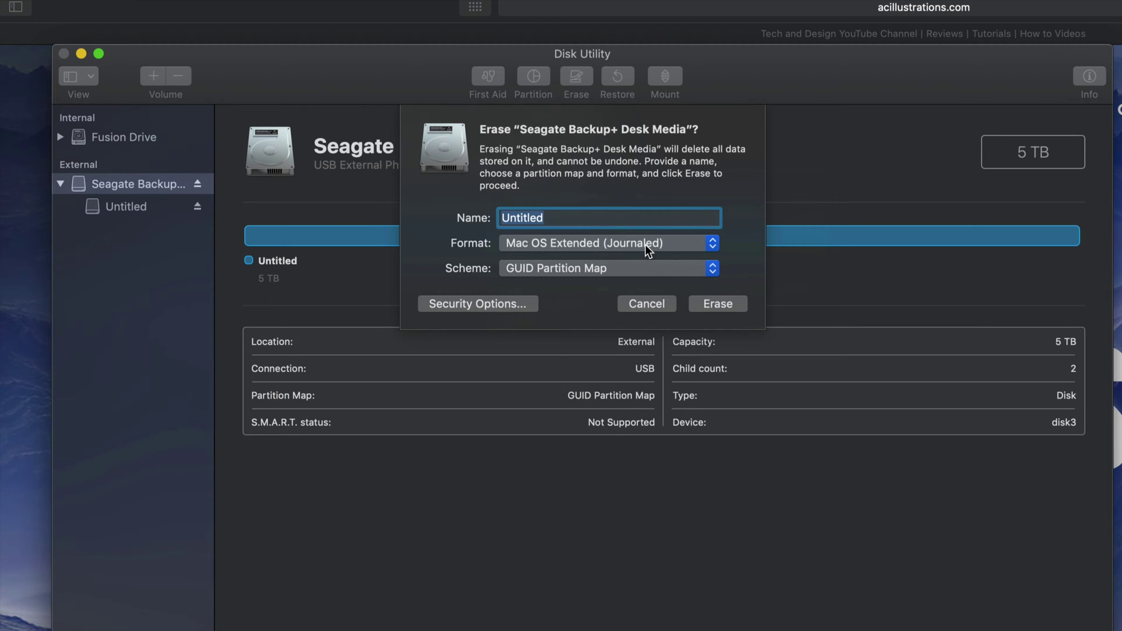
{"action": "left_click", "coordinate": [645, 245]}
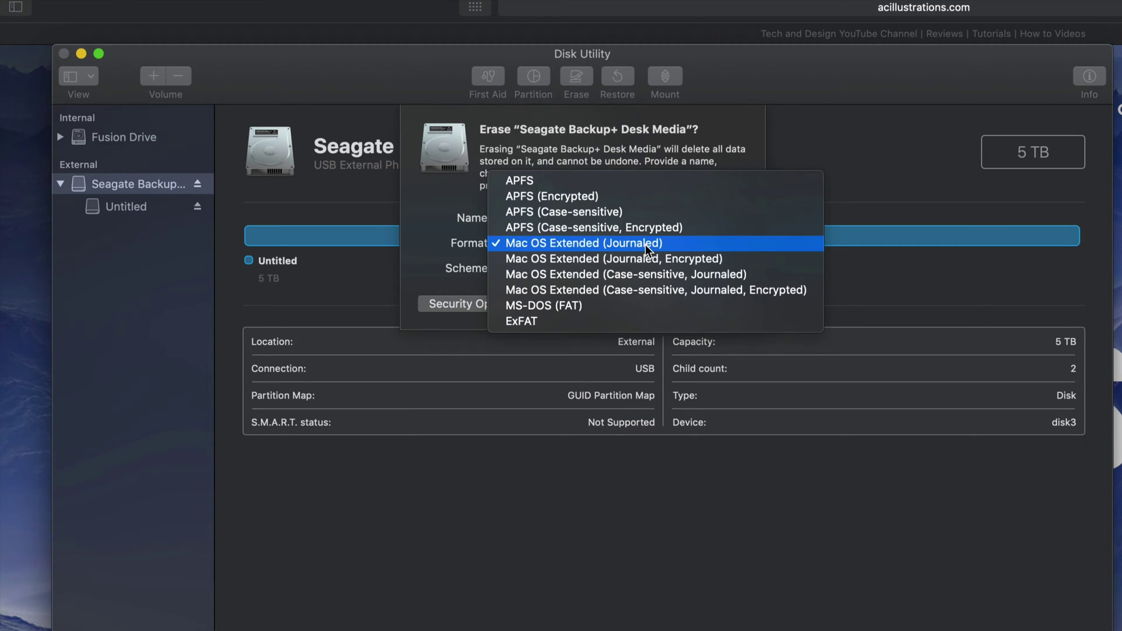
{"action": "left_click", "coordinate": [639, 244]}
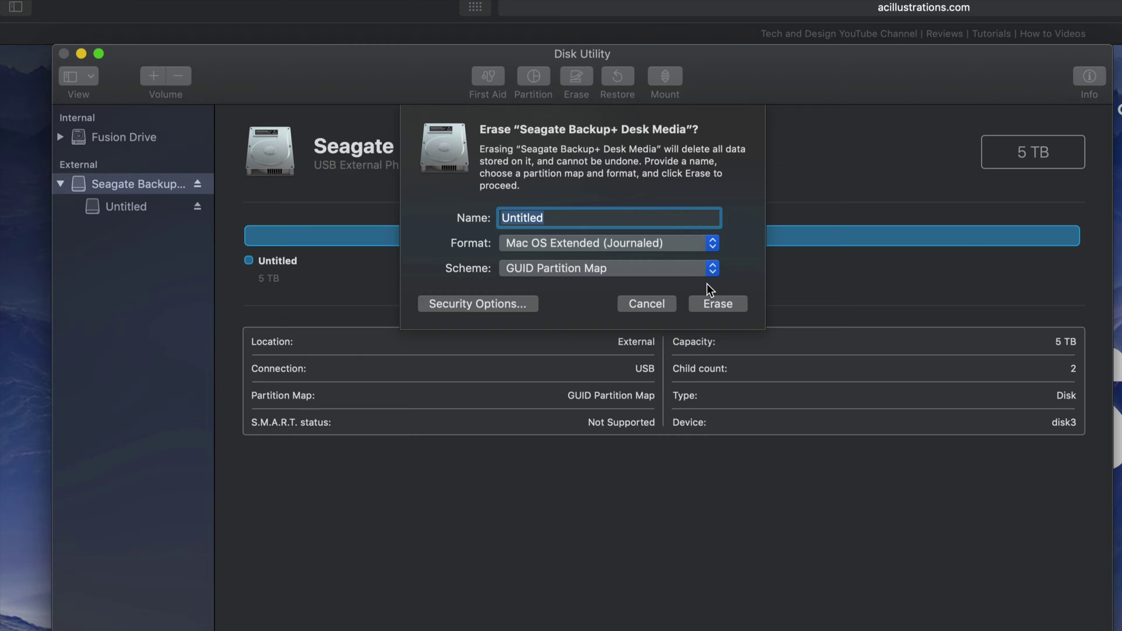
Try ExFAT with the Master Boot Record scheme in the erase settings, and return the scheme to GUID Partition Map.
{"action": "left_click", "coordinate": [712, 243]}
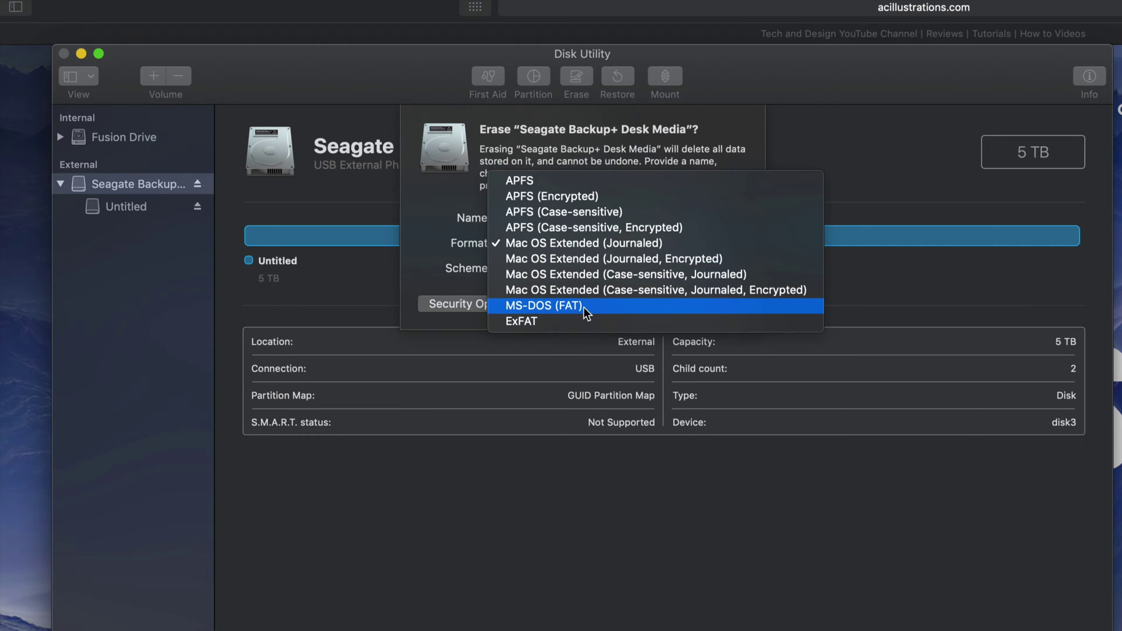
{"action": "left_click", "coordinate": [545, 321]}
{"action": "left_click", "coordinate": [699, 269]}
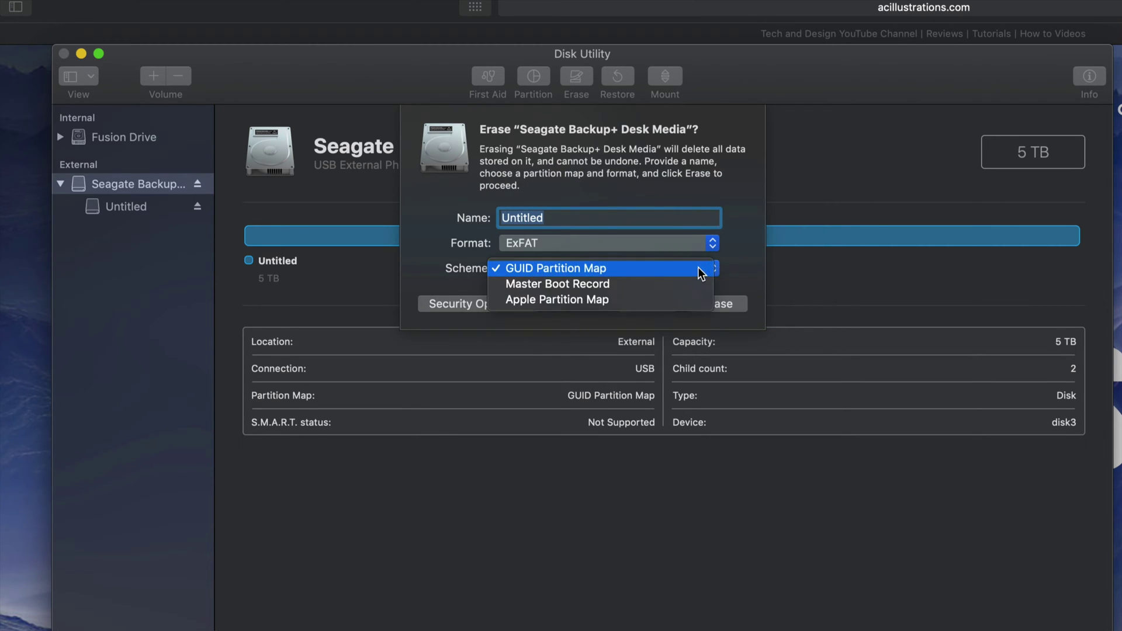
{"action": "left_click", "coordinate": [602, 284]}
{"action": "left_click", "coordinate": [601, 270]}
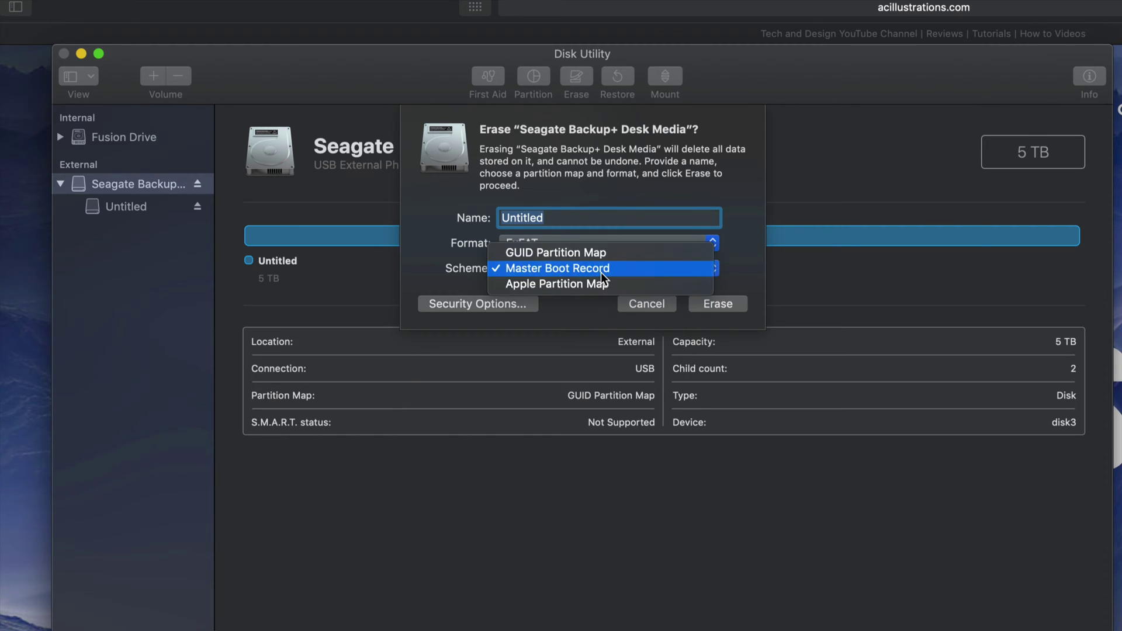
{"action": "left_click", "coordinate": [591, 274]}
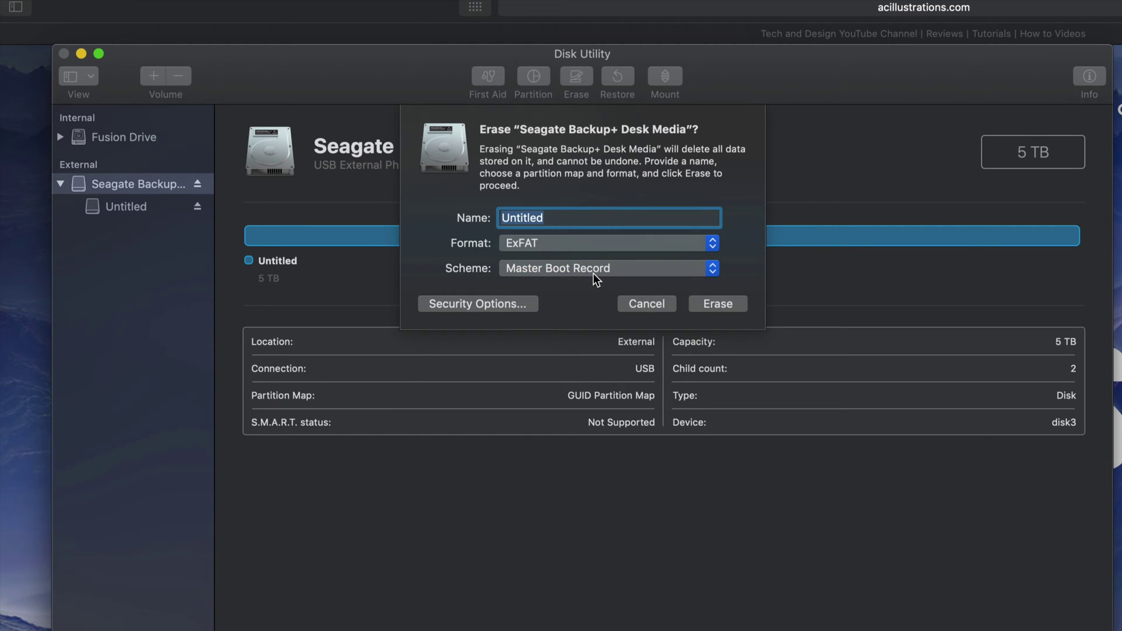
{"action": "left_click", "coordinate": [594, 272]}
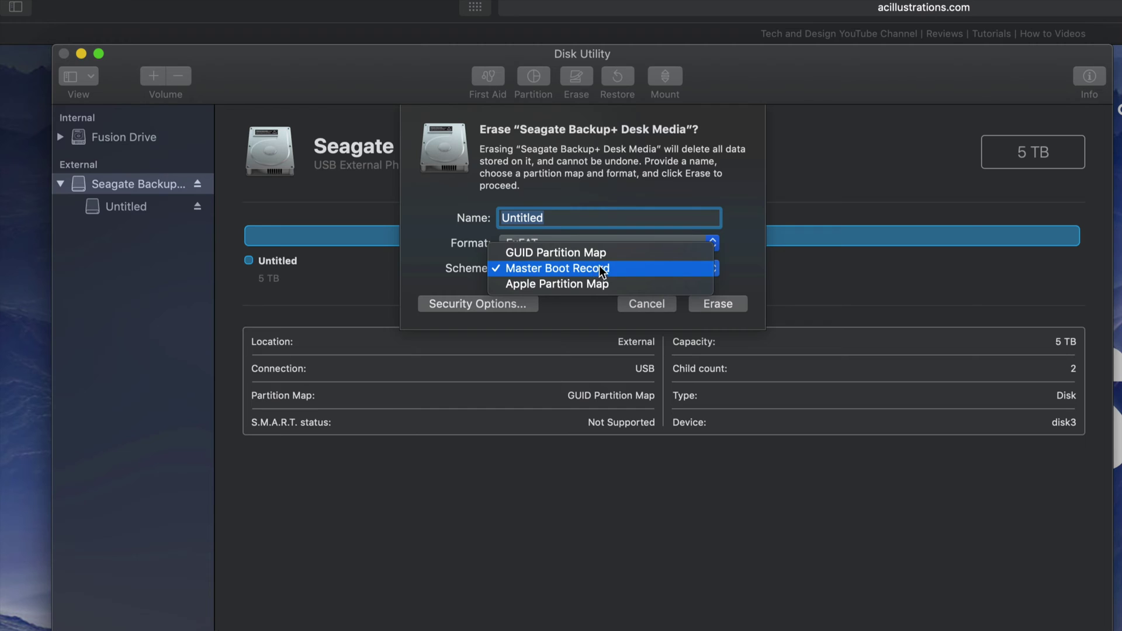
{"action": "left_click", "coordinate": [605, 256]}
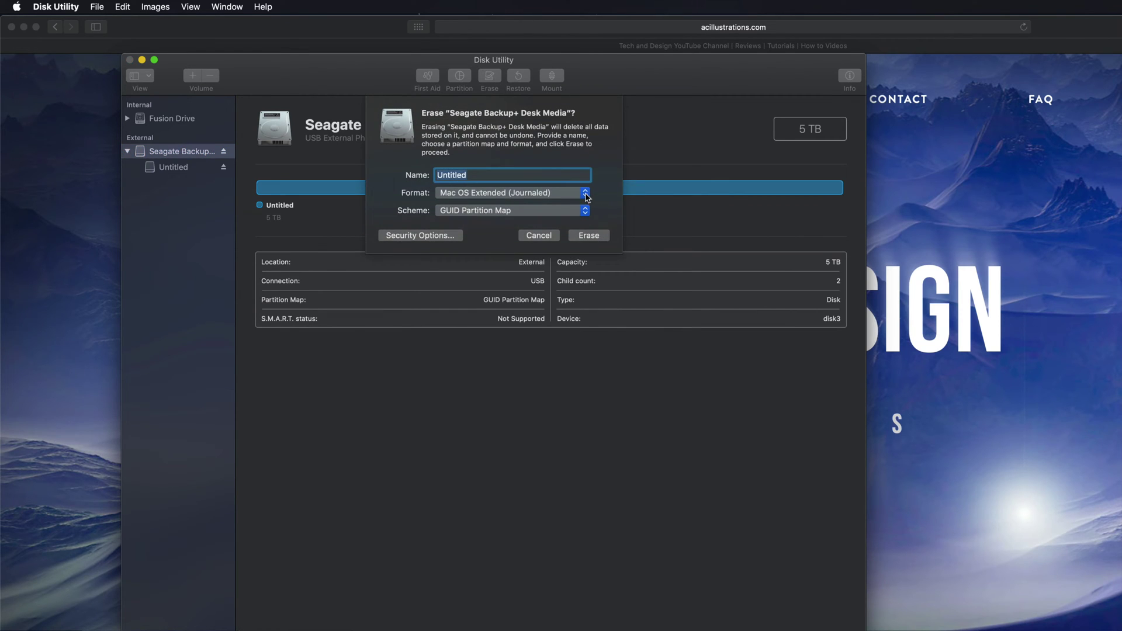
Erase the Seagate disk as Untitled, using Mac OS Extended (Journaled) and GUID Partition Map, and dismiss the completion report.
{"action": "left_click", "coordinate": [587, 195]}
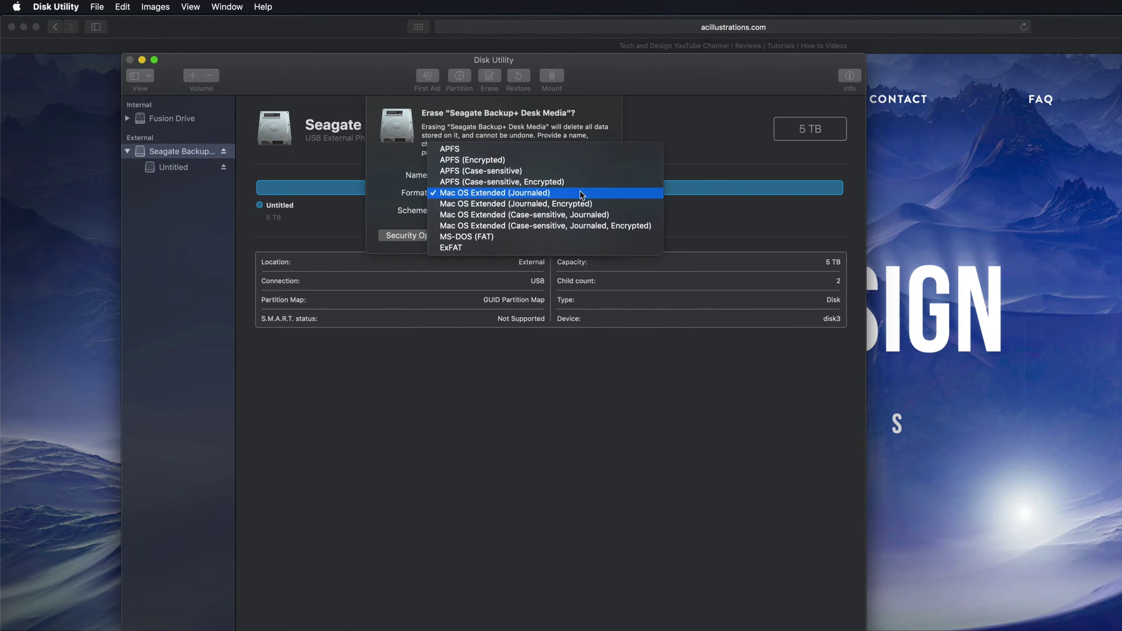
{"action": "left_click", "coordinate": [578, 193]}
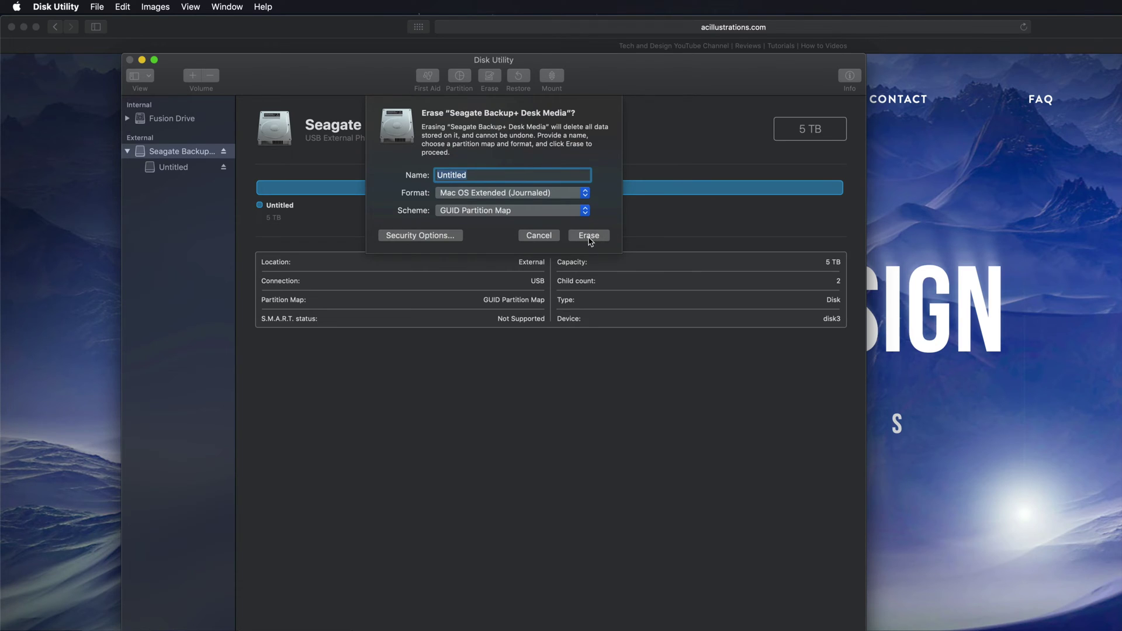
{"action": "left_click", "coordinate": [591, 236]}
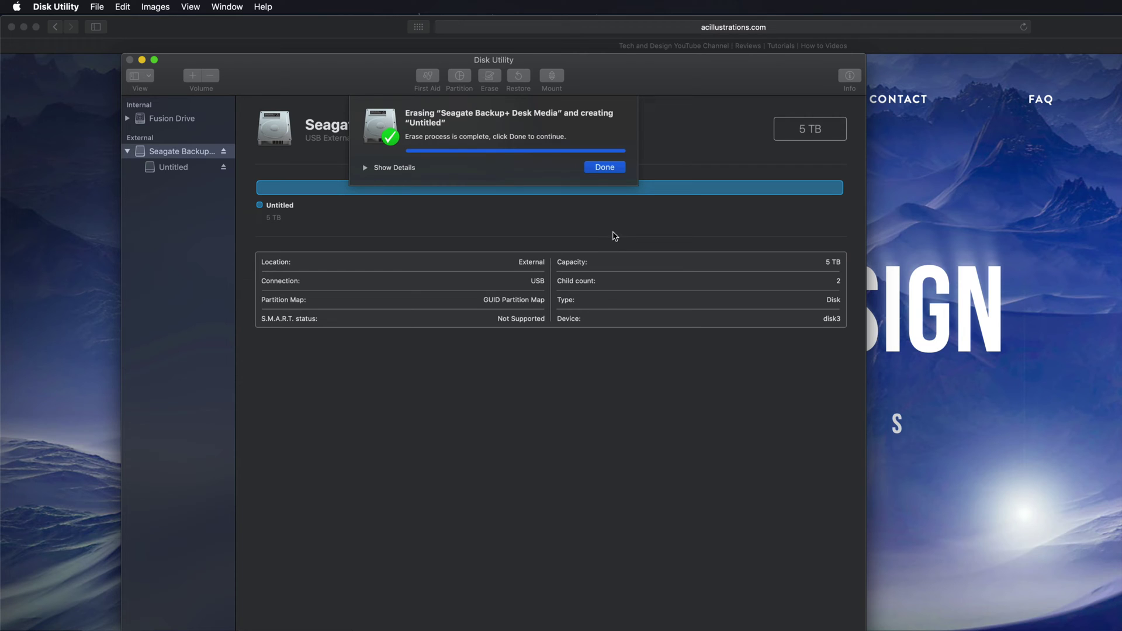
{"action": "left_click", "coordinate": [602, 168]}
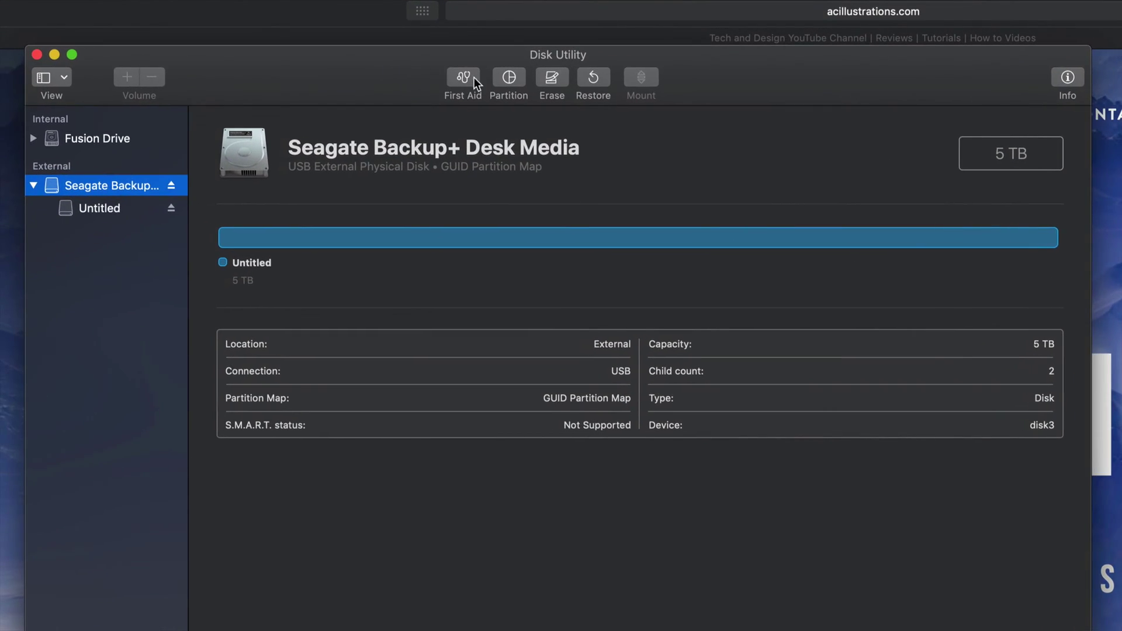
Open the partition settings for the Seagate disk and add a second partition, splitting it into two 2.5 TB halves.
{"action": "left_click", "coordinate": [508, 77]}
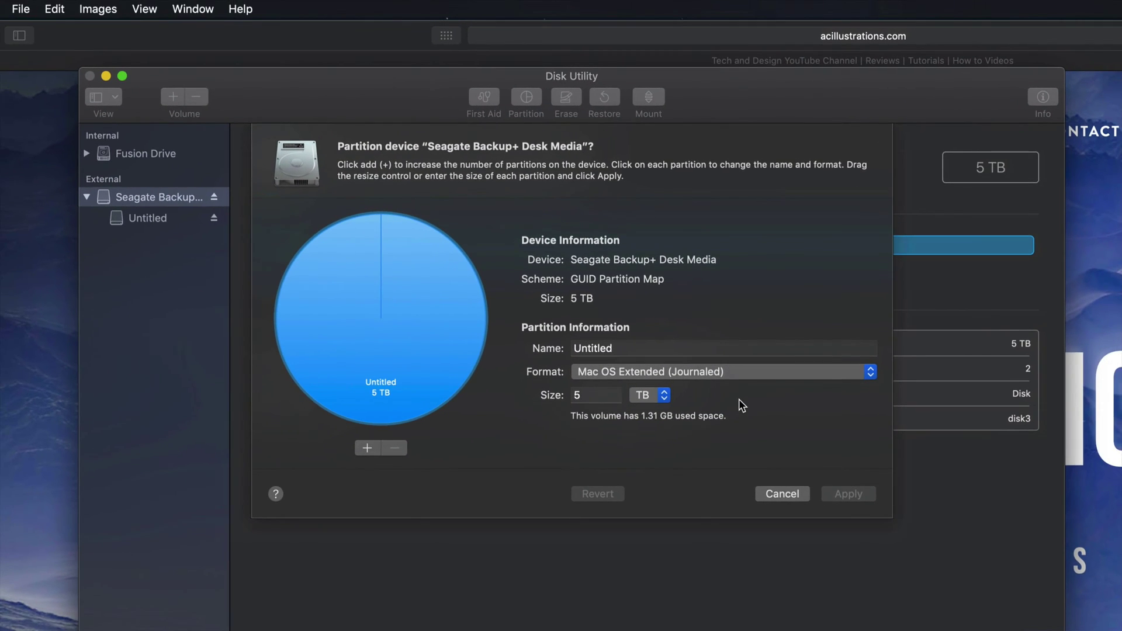
{"action": "left_click_drag", "start_coordinate": [732, 103], "coordinate": [718, 66]}
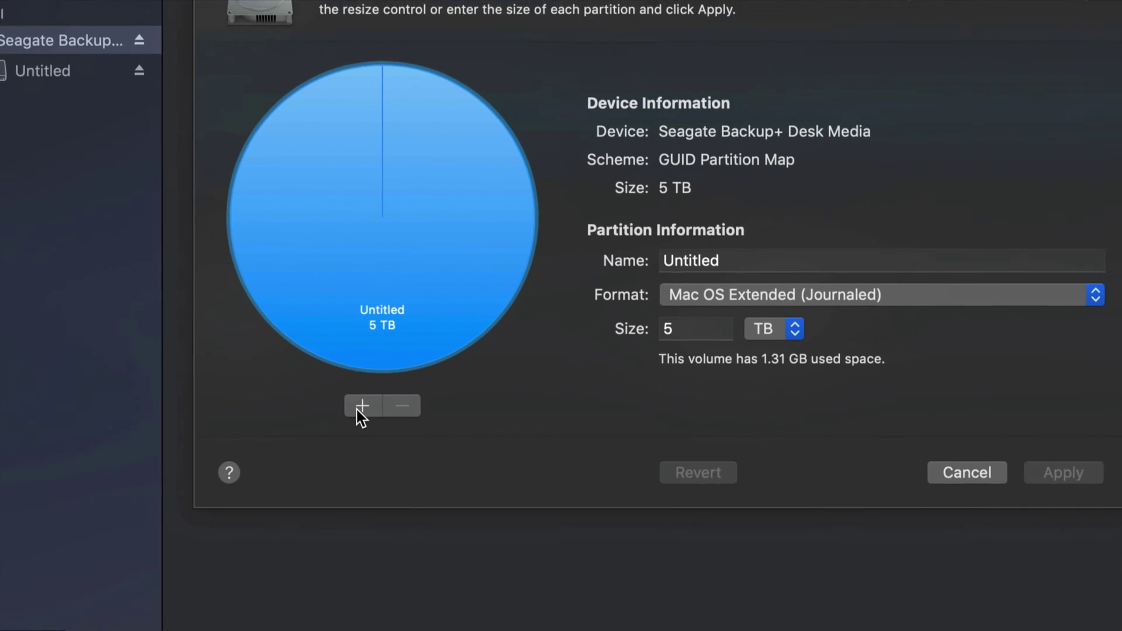
{"action": "left_click", "coordinate": [358, 408]}
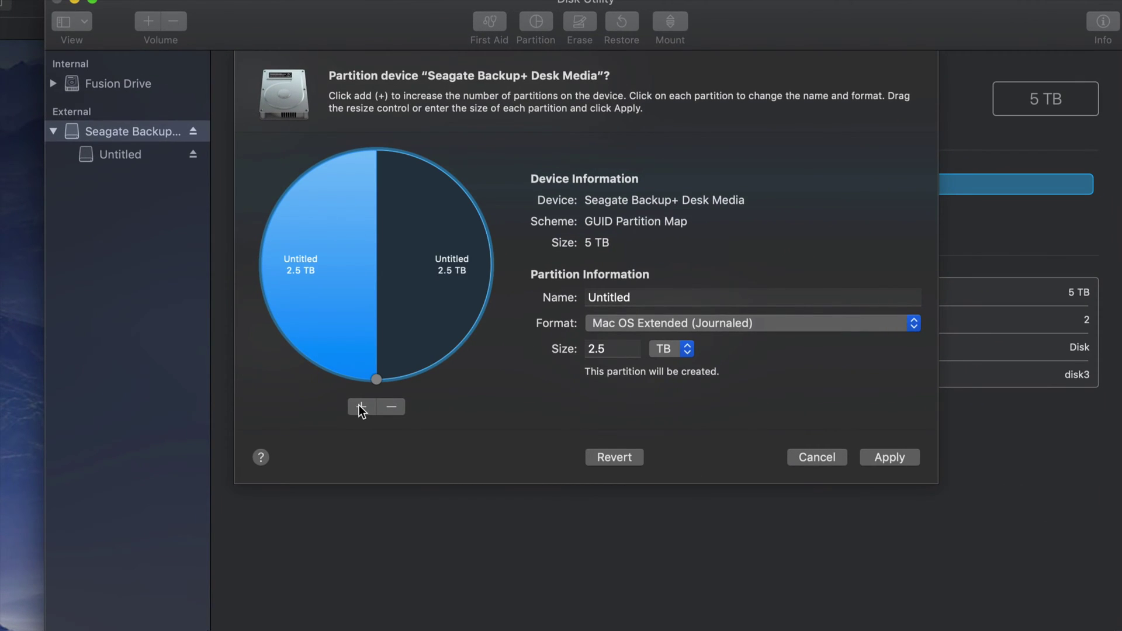
Examine the partition information of both halves of the disk chart in turn.
{"action": "left_click", "coordinate": [431, 251]}
{"action": "left_click", "coordinate": [342, 249]}
{"action": "left_click", "coordinate": [410, 247]}
{"action": "left_click", "coordinate": [360, 248]}
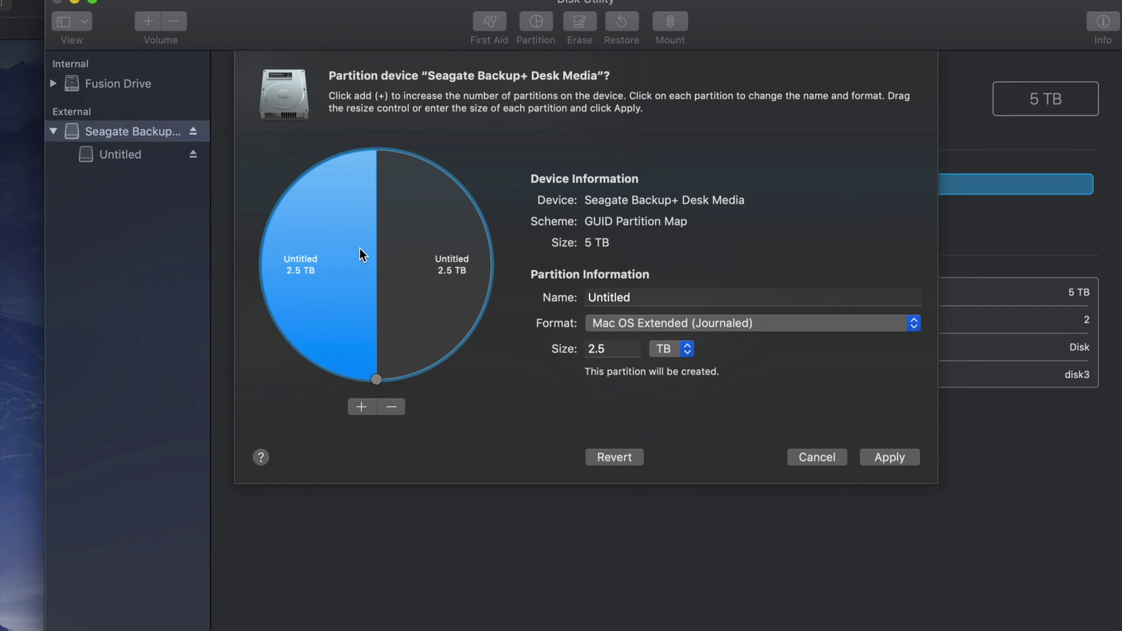
{"action": "left_click", "coordinate": [433, 261]}
{"action": "left_click", "coordinate": [343, 260]}
{"action": "left_click", "coordinate": [391, 258]}
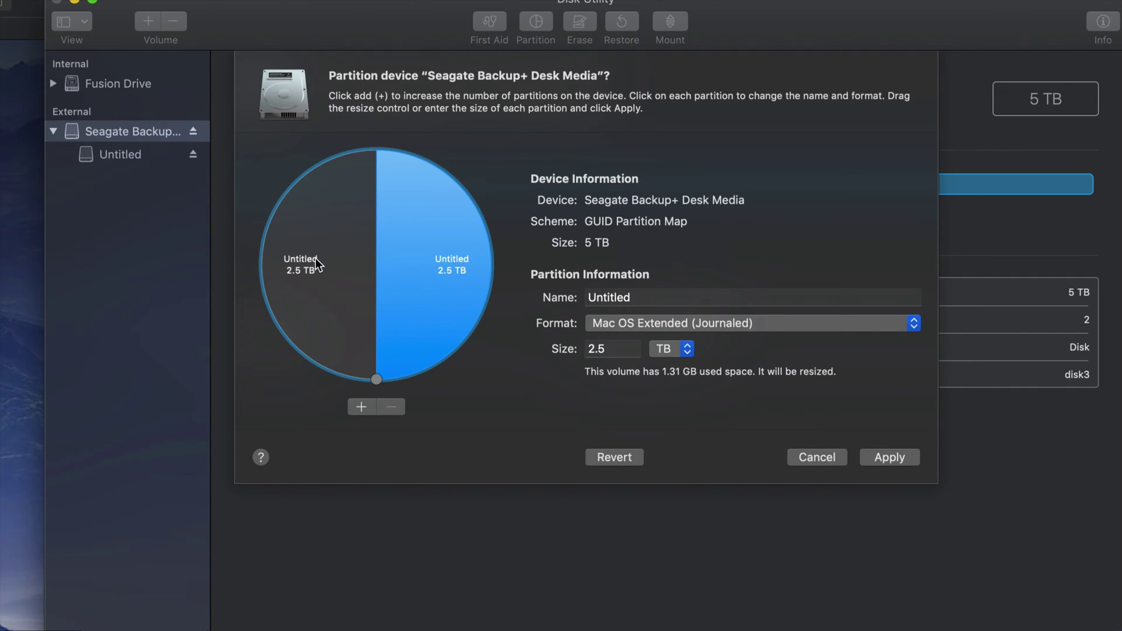
{"action": "left_click", "coordinate": [310, 266]}
Rename the partition in the right half of the disk chart as pc.
{"action": "left_click", "coordinate": [415, 256]}
{"action": "left_click", "coordinate": [620, 300]}
{"action": "left_click_drag", "start_coordinate": [640, 298], "coordinate": [584, 297]}
{"action": "type", "text": "pc"}
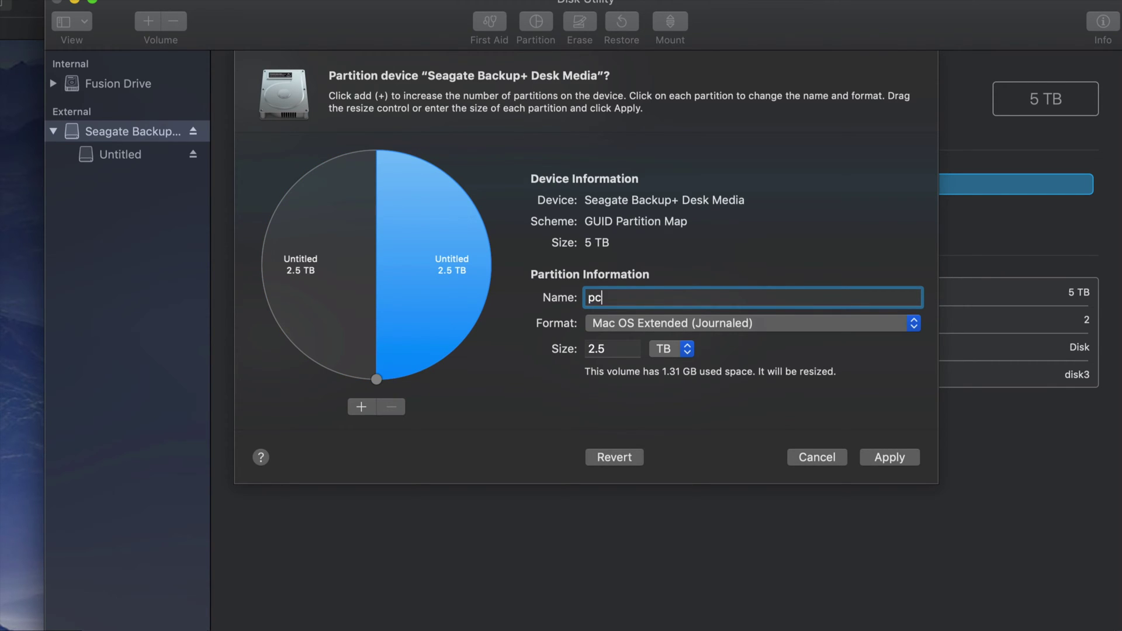
Rename the partition in the right half of the disk chart as PC and set its format to ExFAT.
{"action": "key", "text": "BackSpace"}
{"action": "key", "text": "BackSpace"}
{"action": "key", "text": "BackSpace"}
{"action": "type", "text": "PC"}
{"action": "left_click", "coordinate": [663, 324]}
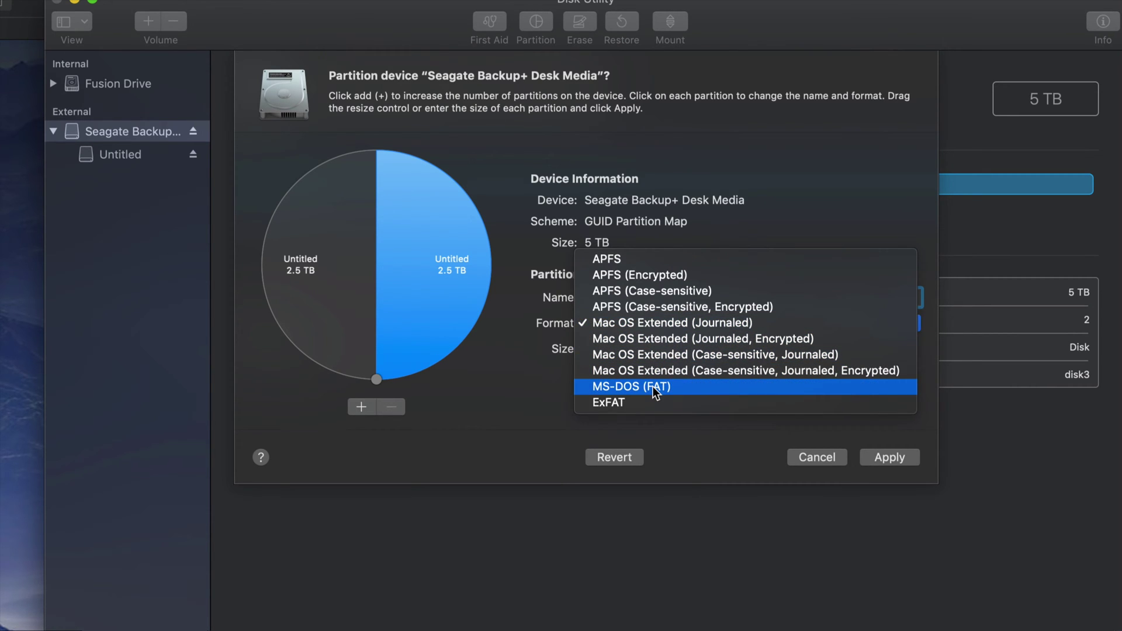
{"action": "left_click", "coordinate": [638, 399]}
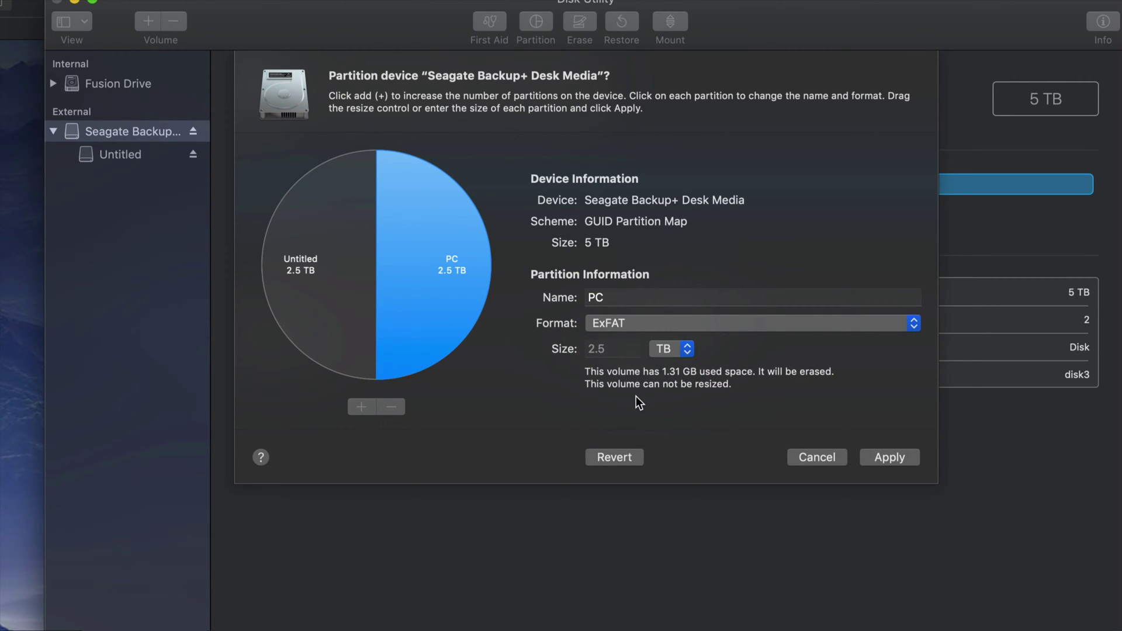
Rename the untitled partition in the left half of the disk chart as mac.
{"action": "left_click", "coordinate": [392, 315]}
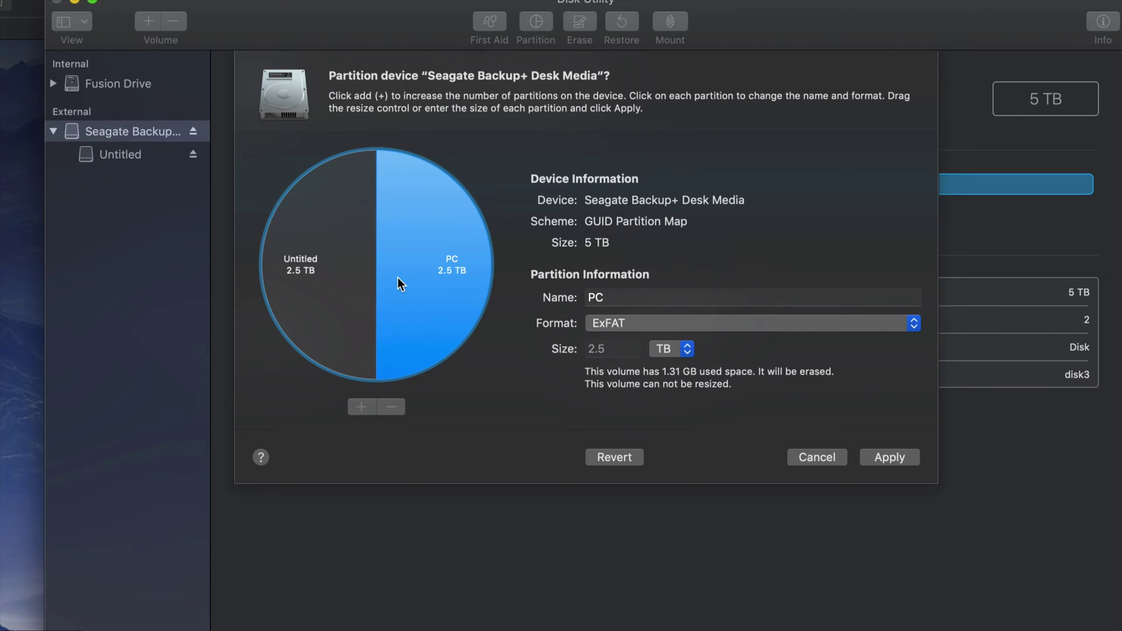
{"action": "left_click", "coordinate": [300, 292]}
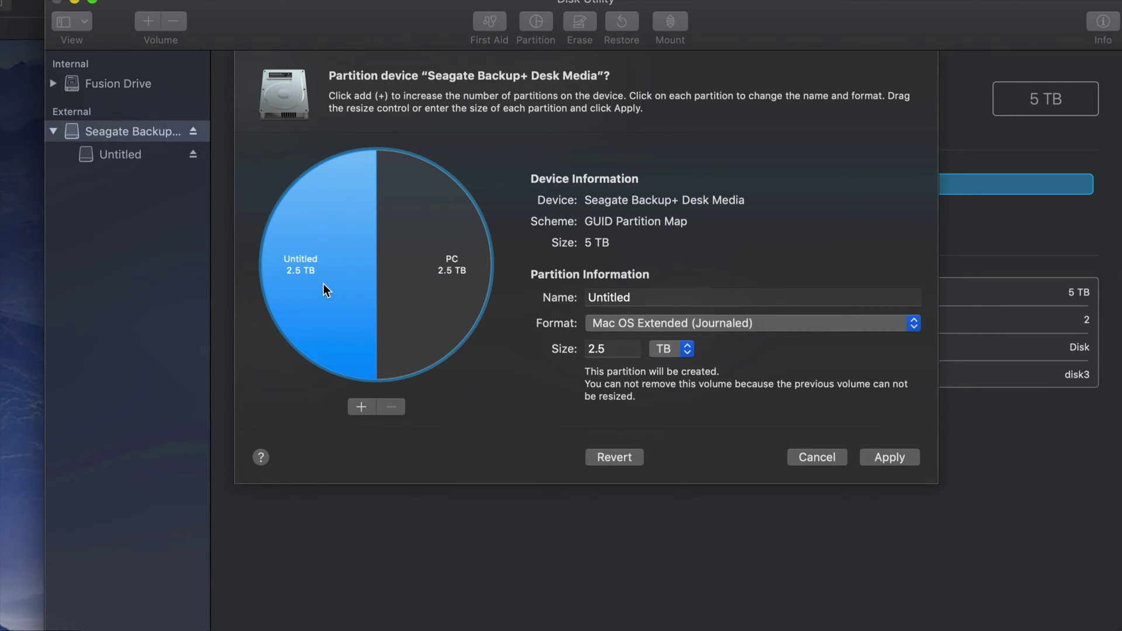
{"action": "left_click_drag", "start_coordinate": [670, 297], "coordinate": [587, 298]}
{"action": "type", "text": "mac"}
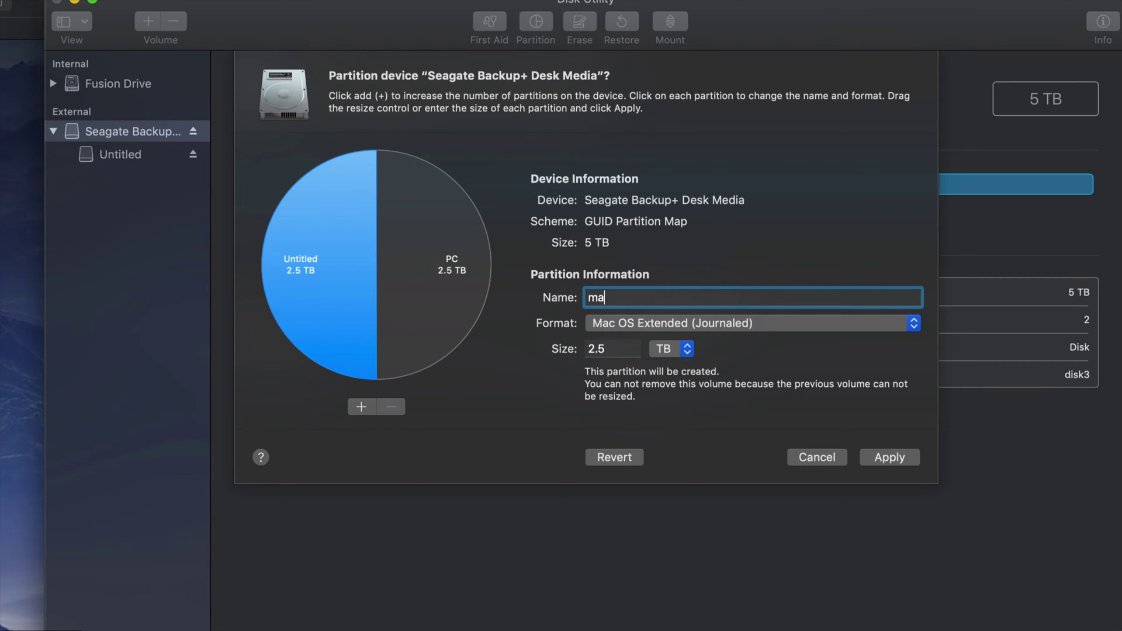
{"action": "left_click", "coordinate": [465, 310]}
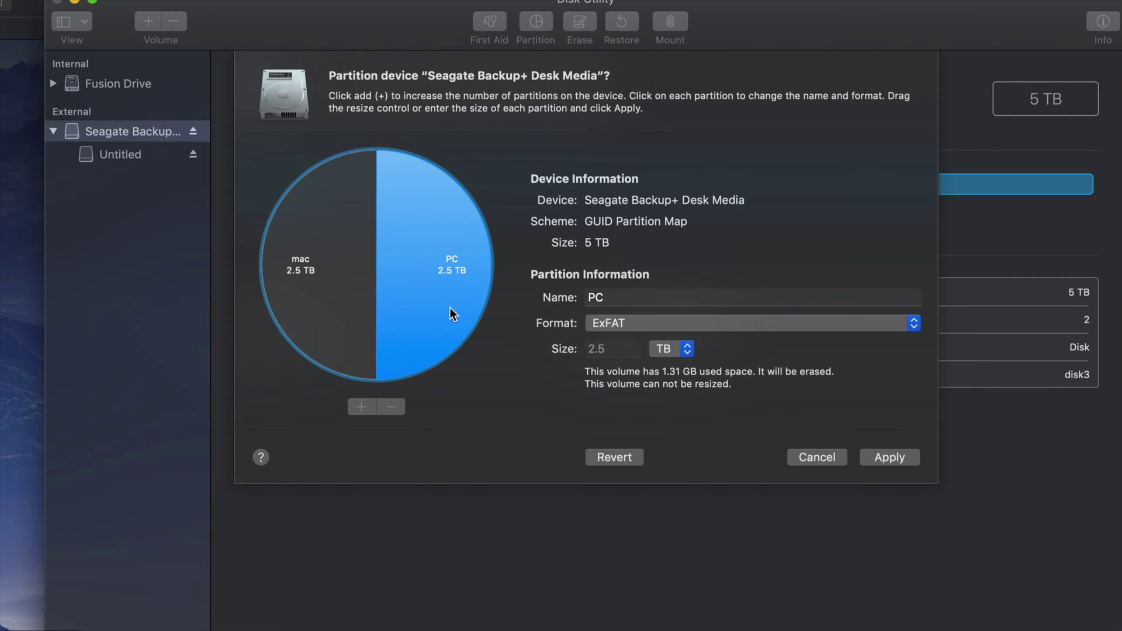
Split the mac partition by adding a third one, and resize them to about 397 GB for mac and 2.1 TB for the new partition.
{"action": "left_click", "coordinate": [346, 308]}
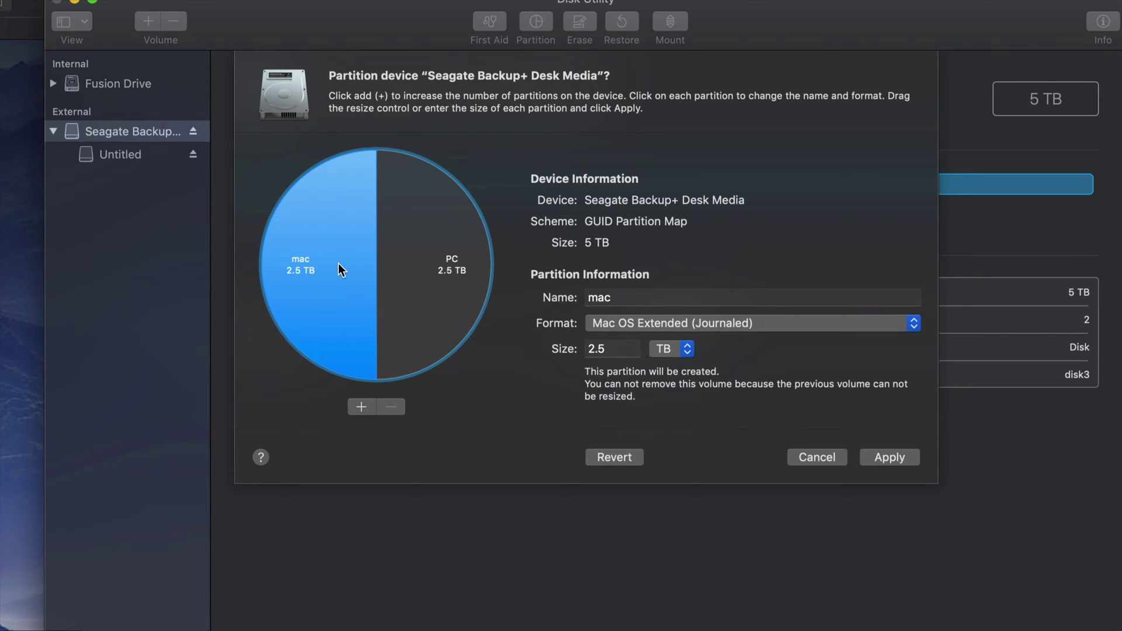
{"action": "left_click", "coordinate": [454, 310]}
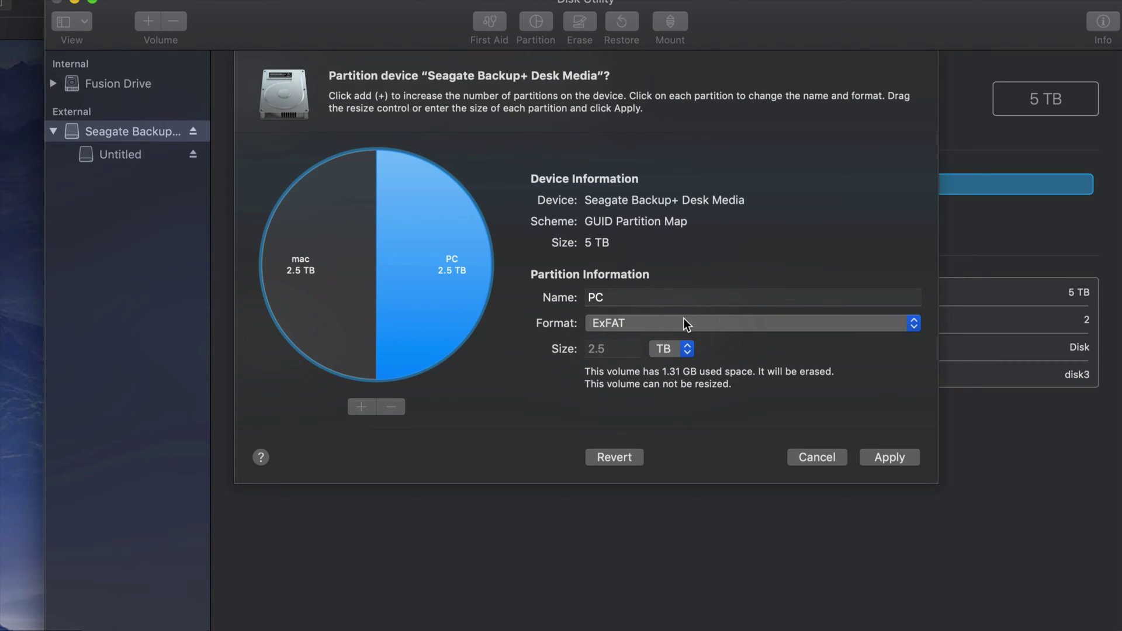
{"action": "left_click", "coordinate": [361, 339]}
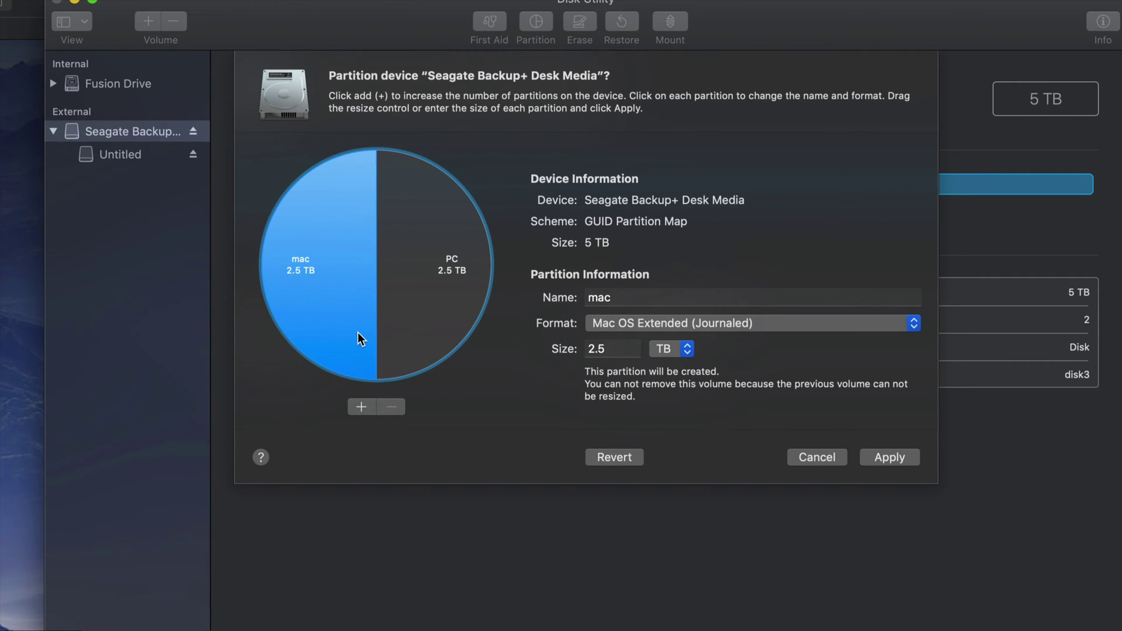
{"action": "left_click", "coordinate": [362, 408]}
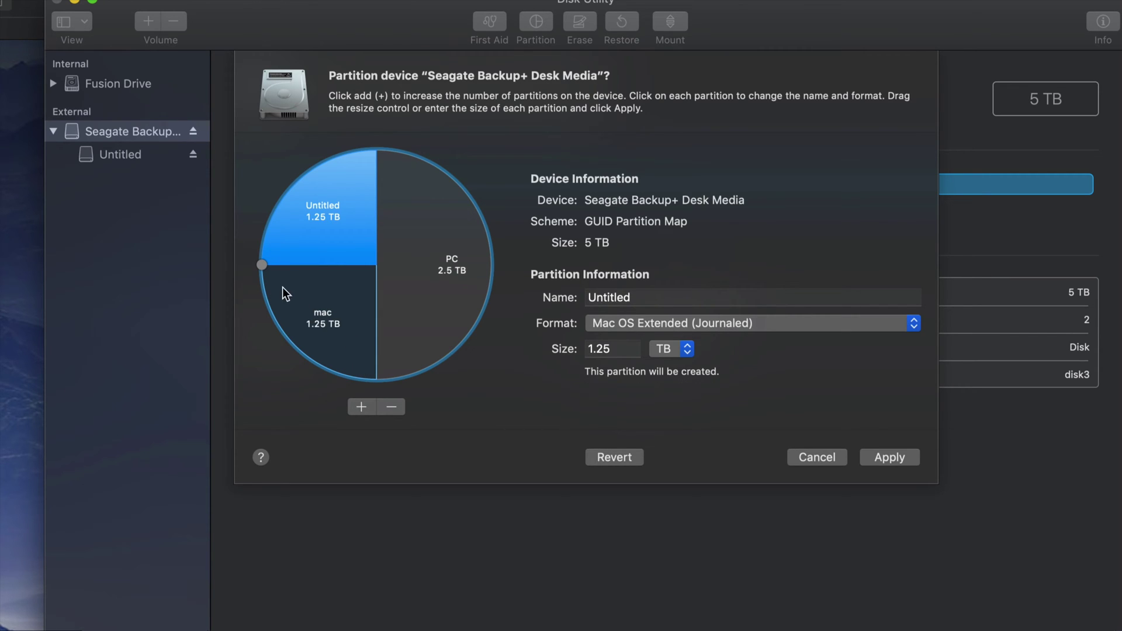
{"action": "left_click_drag", "start_coordinate": [262, 265], "coordinate": [311, 381]}
Rename the untitled 2.1 TB partition as Time Machine.
{"action": "left_click", "coordinate": [434, 293]}
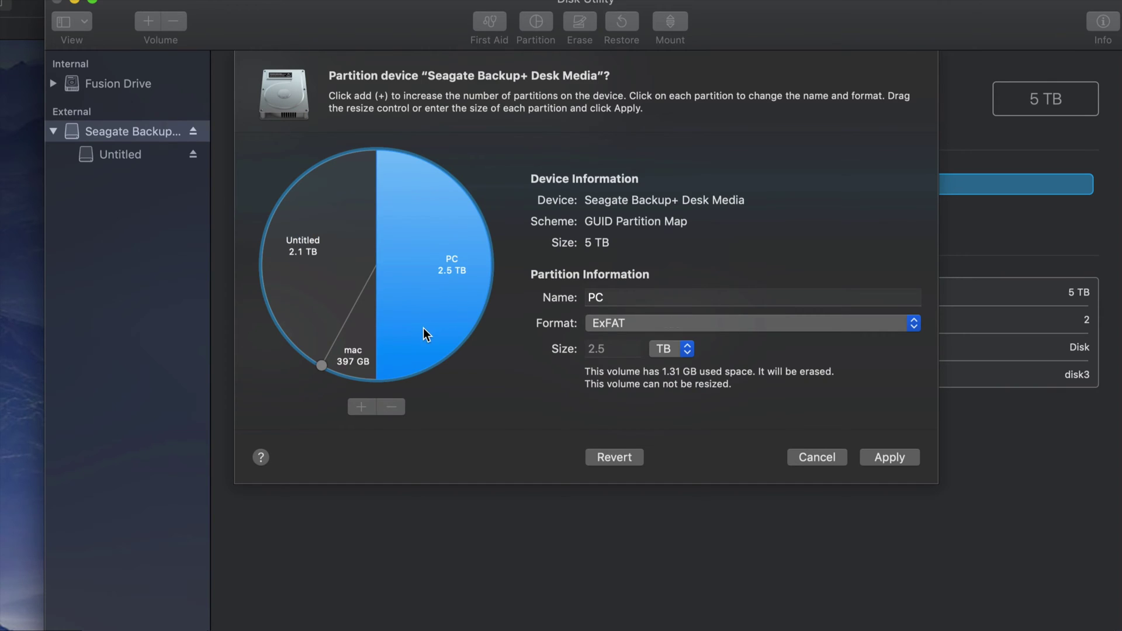
{"action": "left_click", "coordinate": [301, 279]}
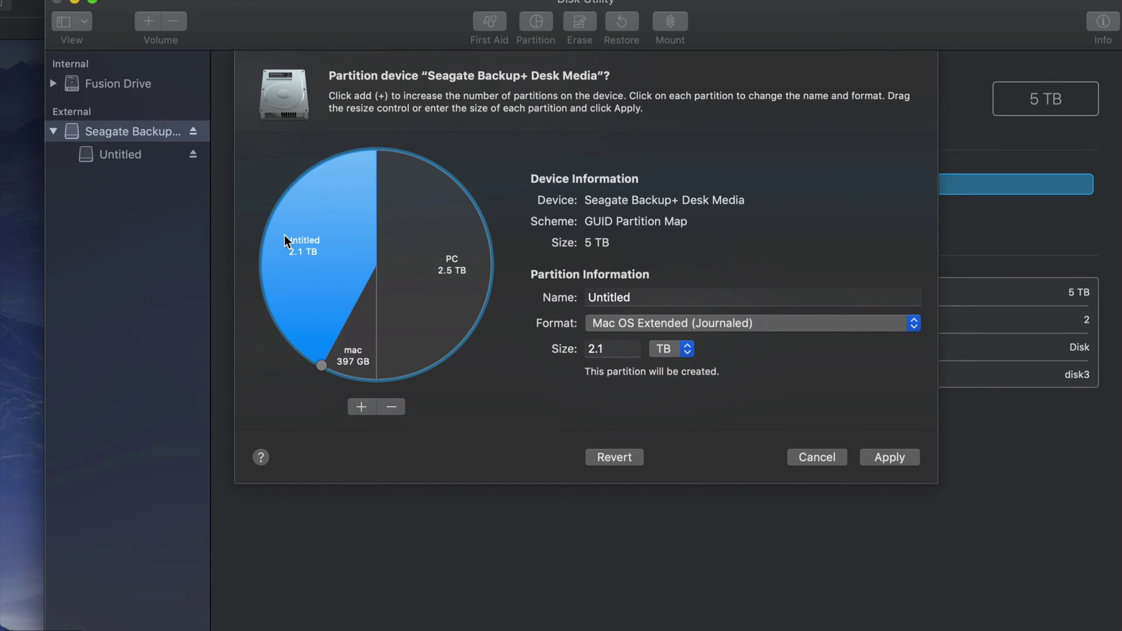
{"action": "left_click", "coordinate": [742, 297]}
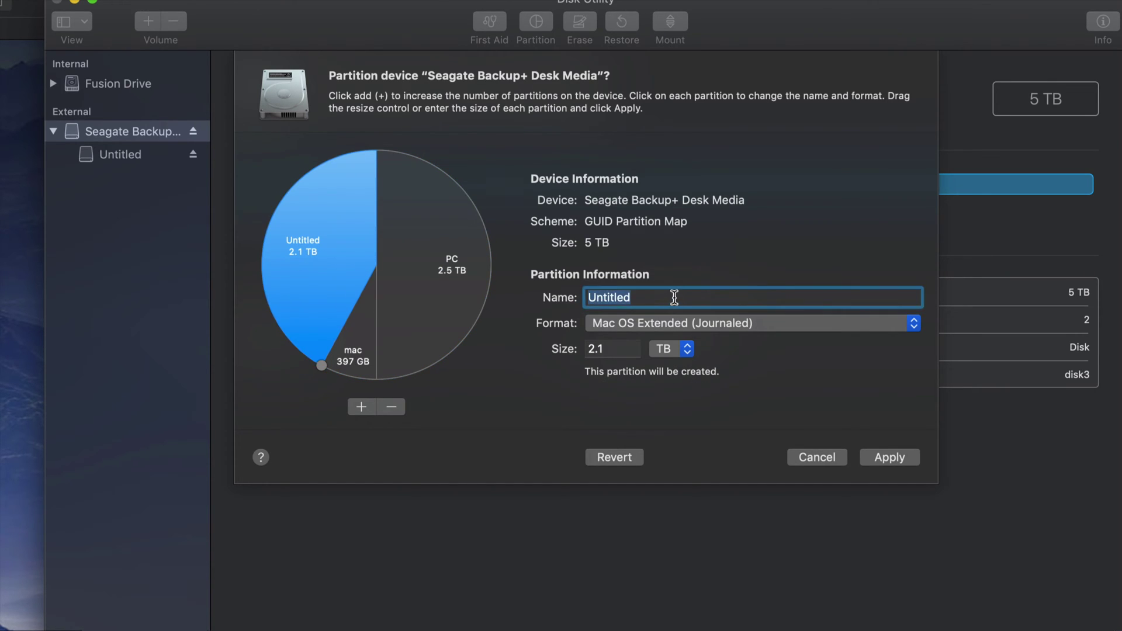
{"action": "left_click_drag", "start_coordinate": [614, 298], "coordinate": [580, 297]}
{"action": "type", "text": "Time Mach"}
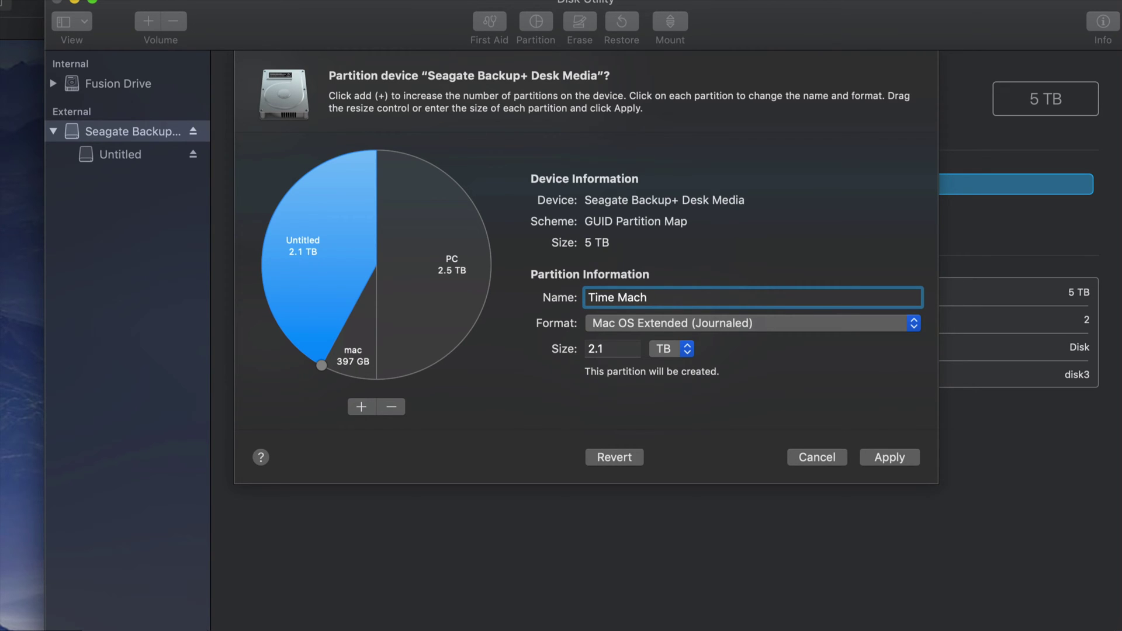
{"action": "type", "text": "ine"}
{"action": "left_click", "coordinate": [461, 259]}
Check the formats of the Time Machine, mac and PC partitions, keeping Mac OS Extended (Journaled) for Time Machine and mac.
{"action": "left_click", "coordinate": [364, 346]}
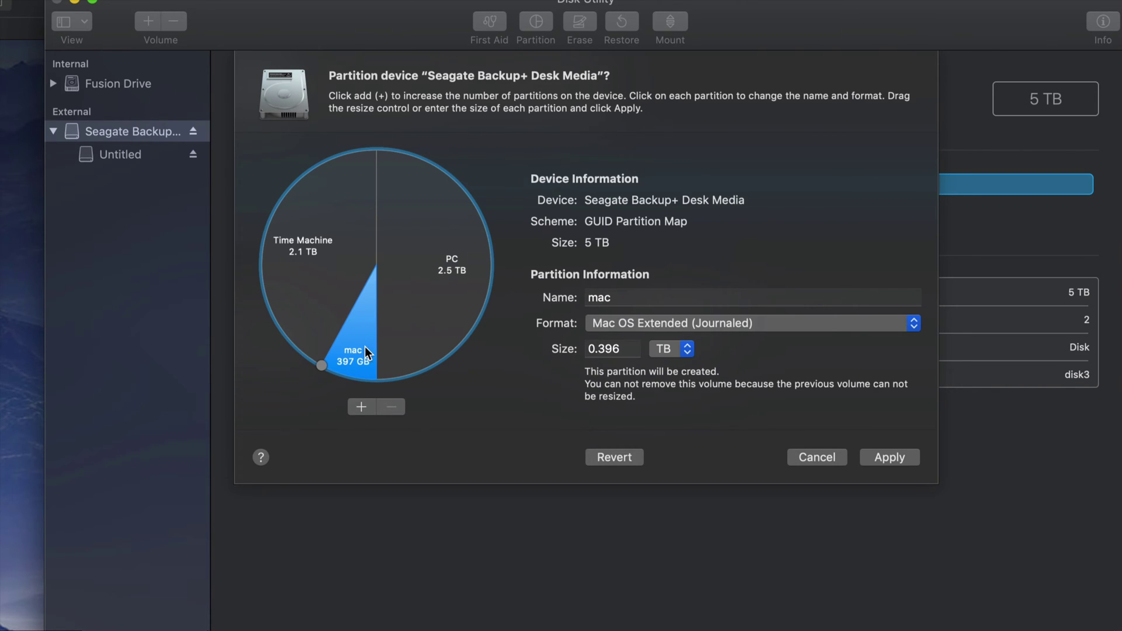
{"action": "left_click", "coordinate": [328, 279]}
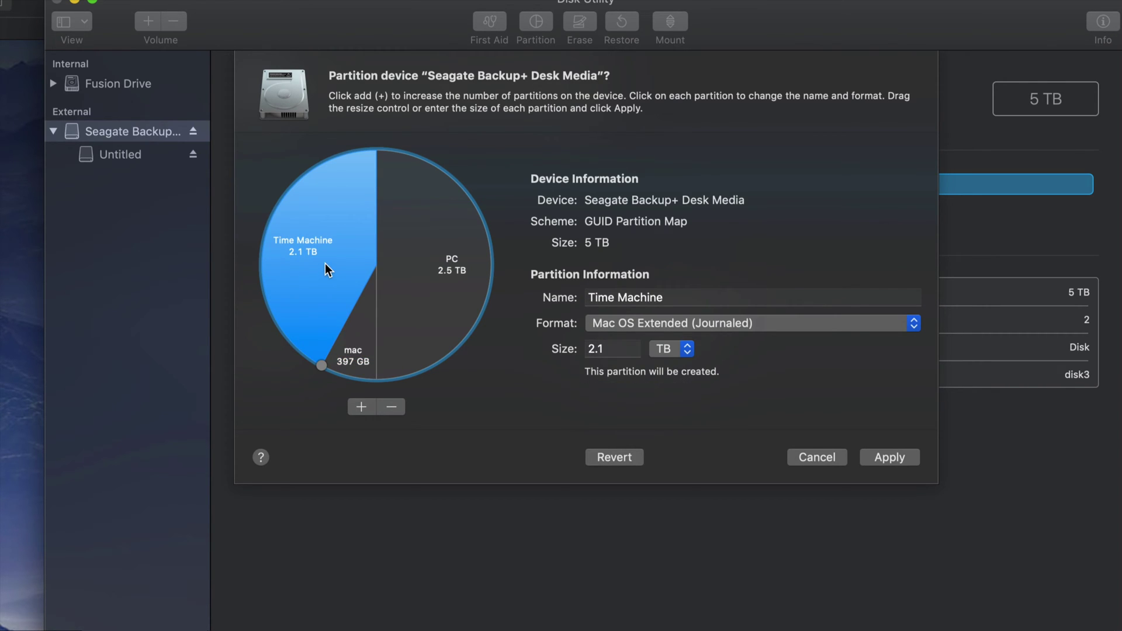
{"action": "left_click", "coordinate": [826, 324]}
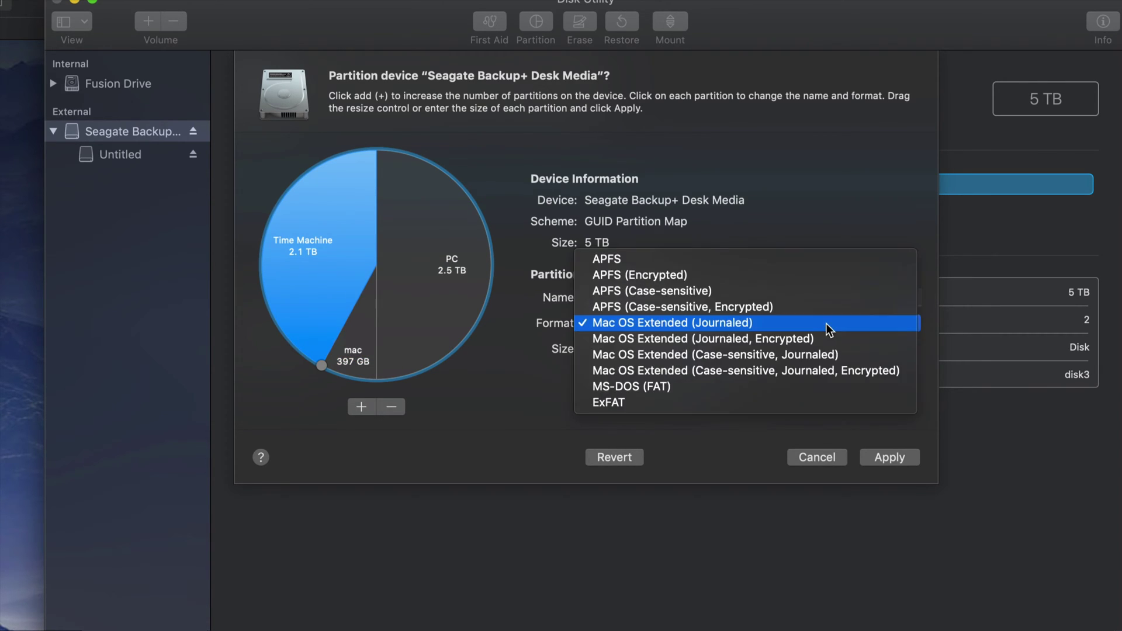
{"action": "left_click", "coordinate": [795, 324]}
{"action": "left_click", "coordinate": [363, 341]}
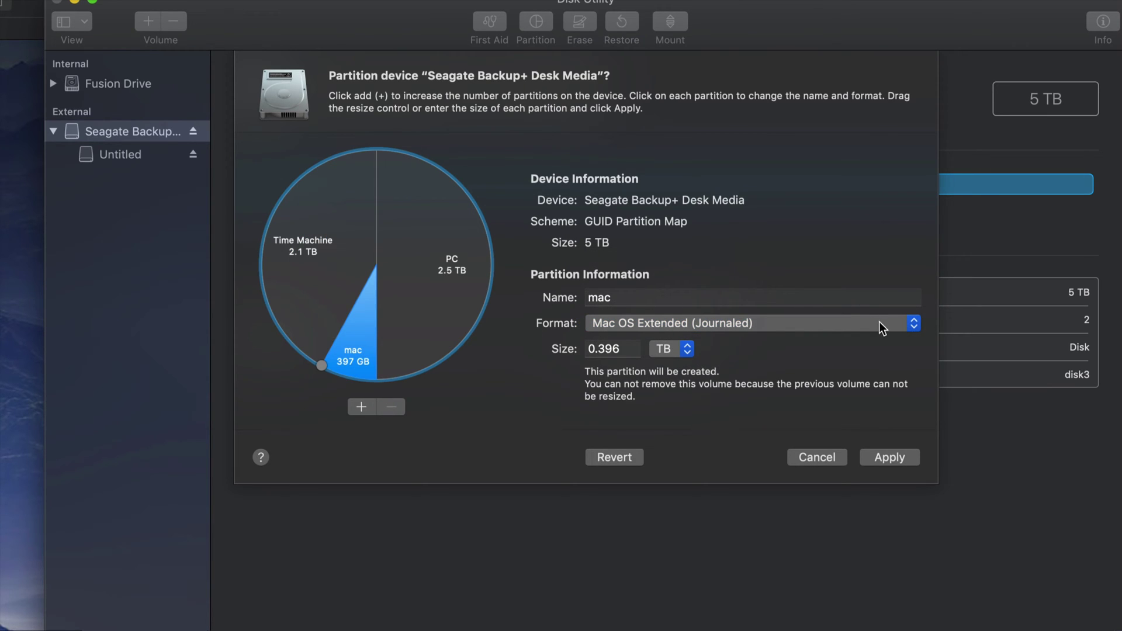
{"action": "left_click", "coordinate": [847, 324]}
{"action": "left_click", "coordinate": [799, 328]}
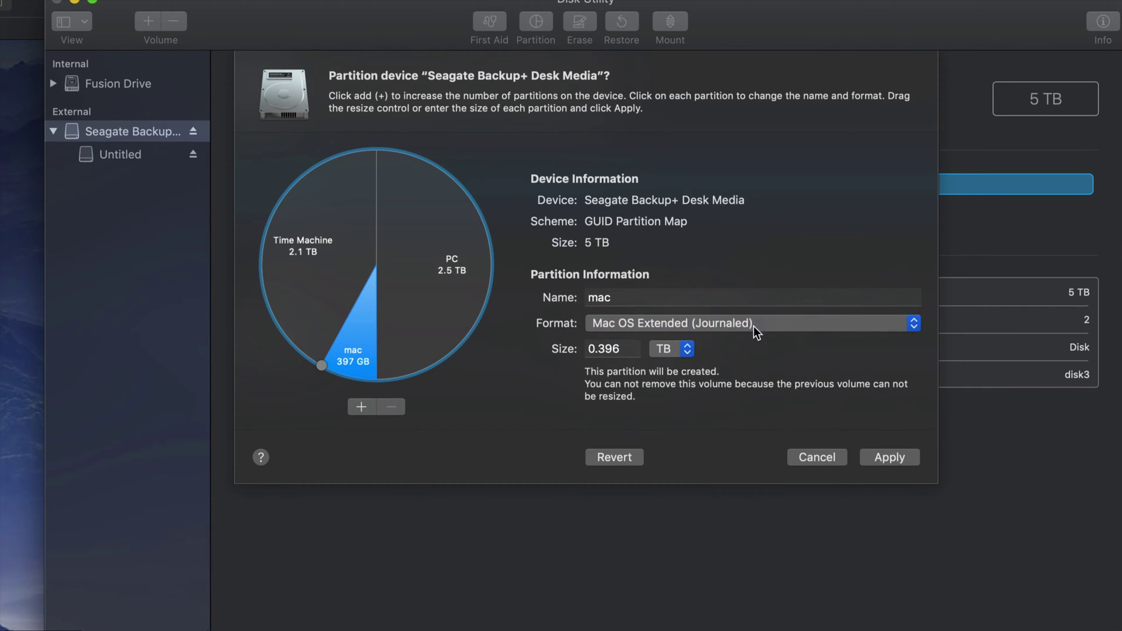
{"action": "left_click", "coordinate": [452, 295]}
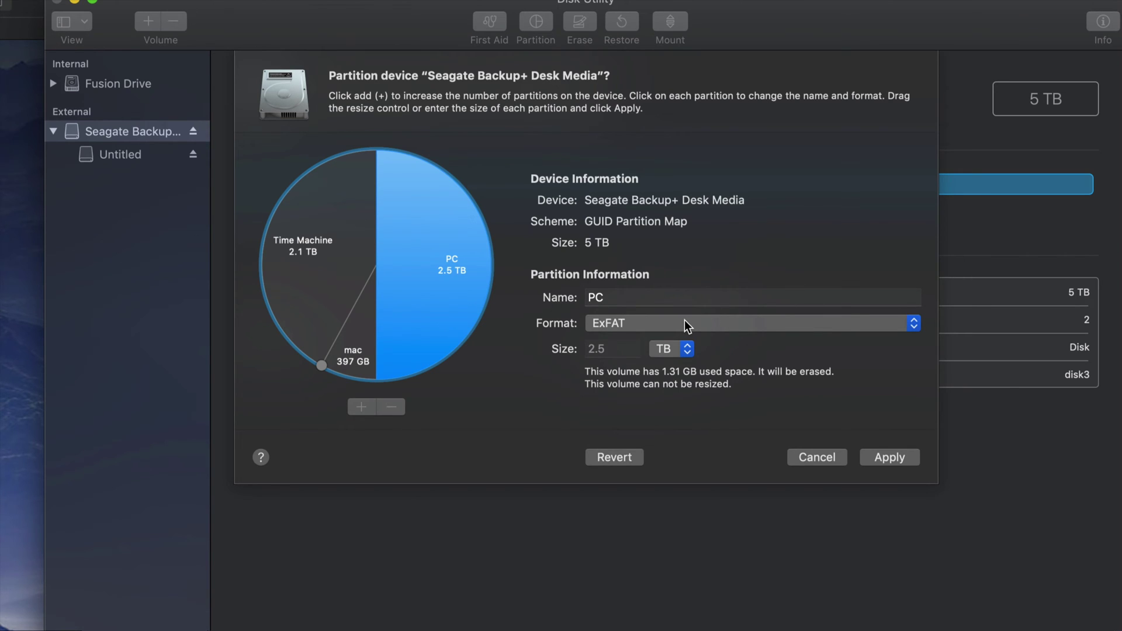
Shrink the mac partition to about 350 GB, giving the Time Machine partition about 2.15 TB.
{"action": "left_click", "coordinate": [370, 270]}
{"action": "left_click", "coordinate": [408, 268]}
{"action": "left_click", "coordinate": [340, 273]}
{"action": "left_click", "coordinate": [365, 298]}
{"action": "left_click", "coordinate": [386, 315]}
{"action": "left_click", "coordinate": [351, 283]}
{"action": "left_click", "coordinate": [363, 315]}
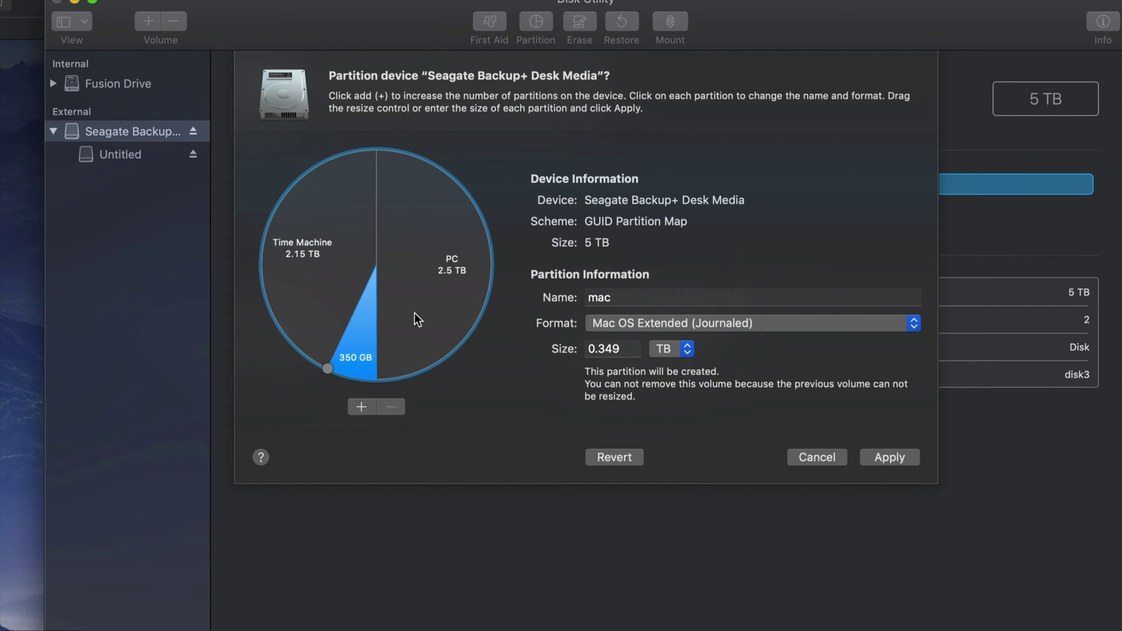
Apply the partition layout to the Seagate disk, confirm the partitioning and dismiss the completion report.
{"action": "left_click", "coordinate": [889, 457]}
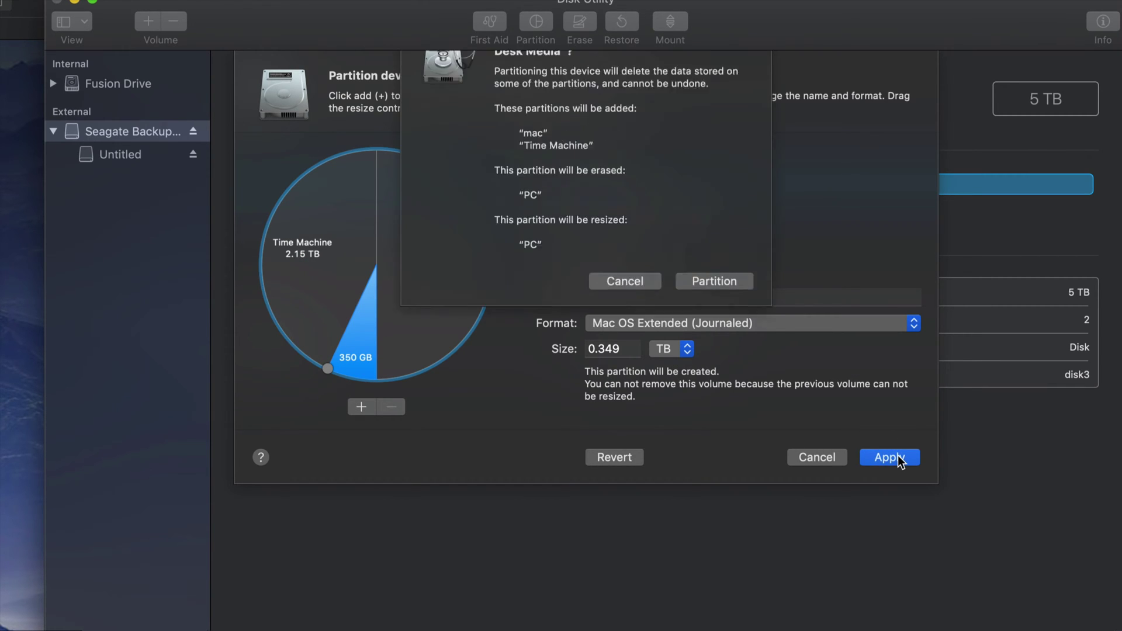
{"action": "left_click", "coordinate": [707, 319]}
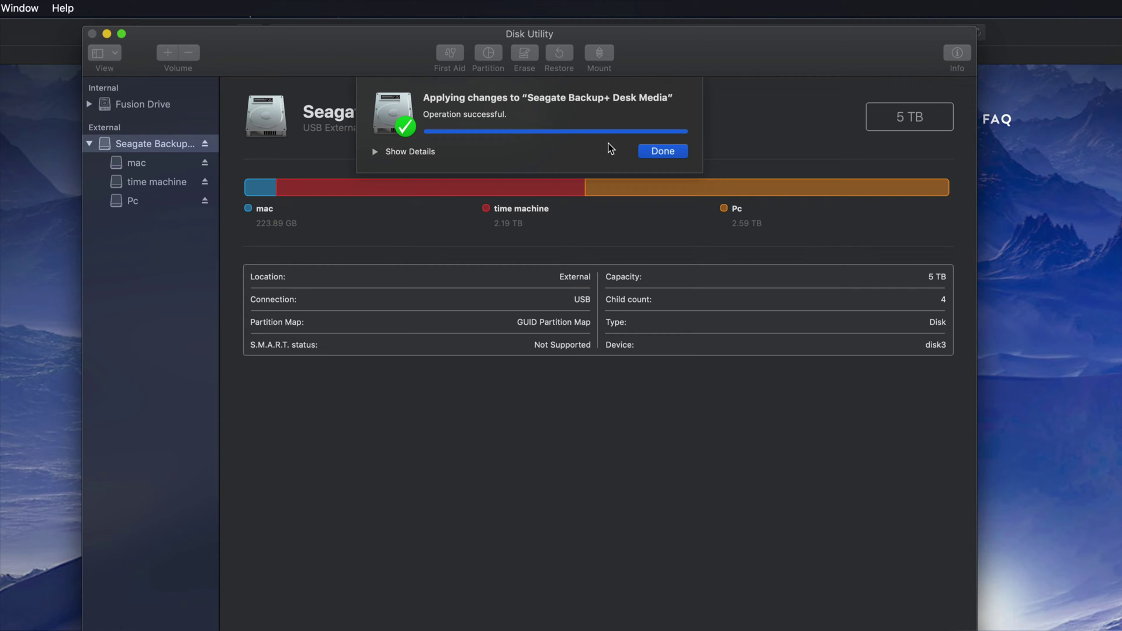
{"action": "left_click", "coordinate": [653, 151]}
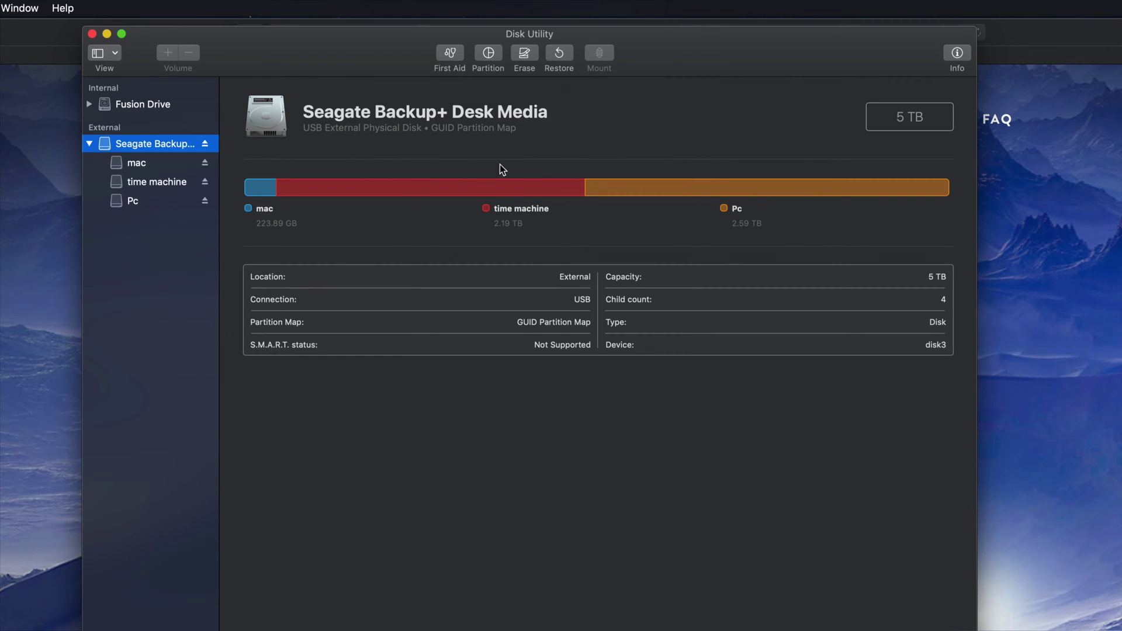
Examine the mac, time machine and Pc volumes in the device list and on the desktop.
{"action": "left_click", "coordinate": [136, 164]}
{"action": "left_click", "coordinate": [142, 183]}
{"action": "left_click", "coordinate": [149, 166]}
{"action": "left_click", "coordinate": [154, 181]}
{"action": "left_click", "coordinate": [140, 203]}
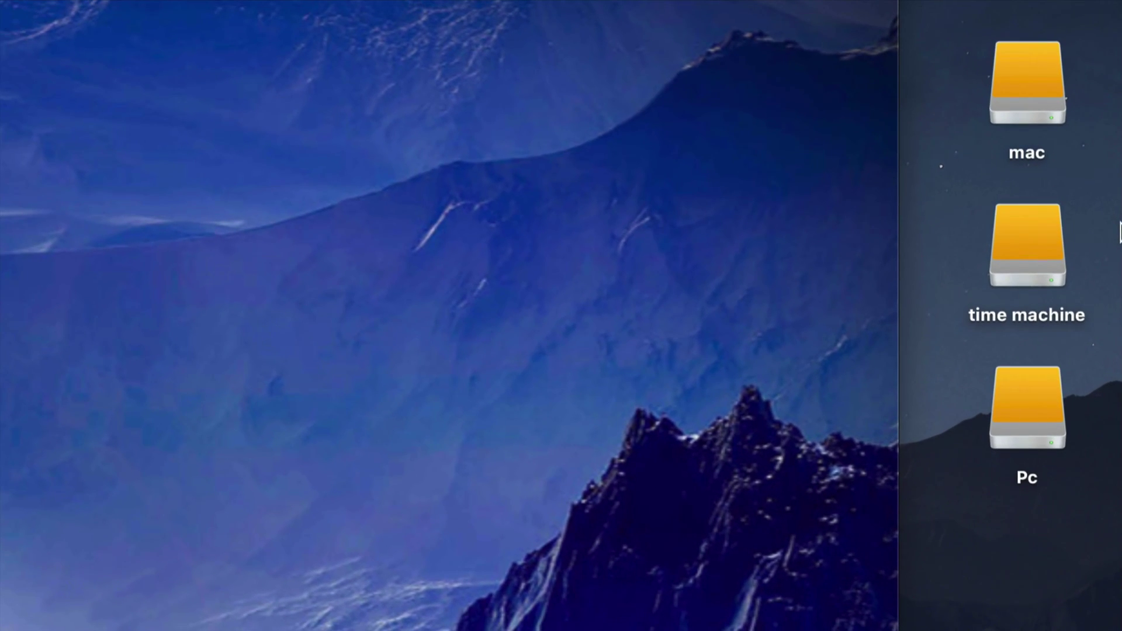
{"action": "left_click", "coordinate": [1022, 102]}
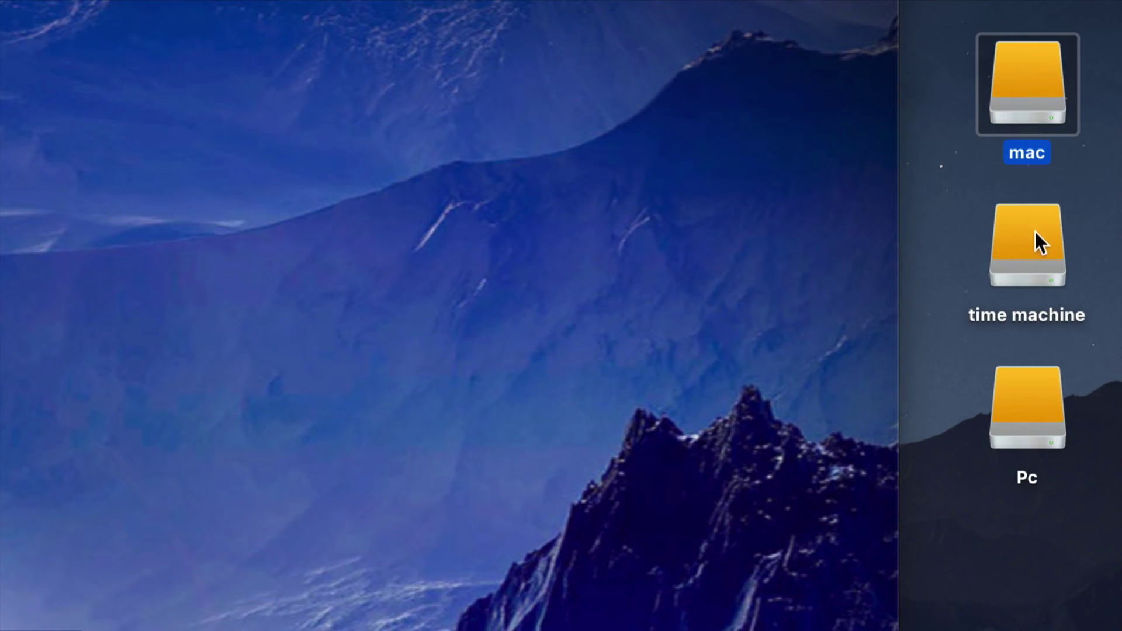
{"action": "left_click", "coordinate": [1031, 248]}
{"action": "left_click", "coordinate": [1039, 407]}
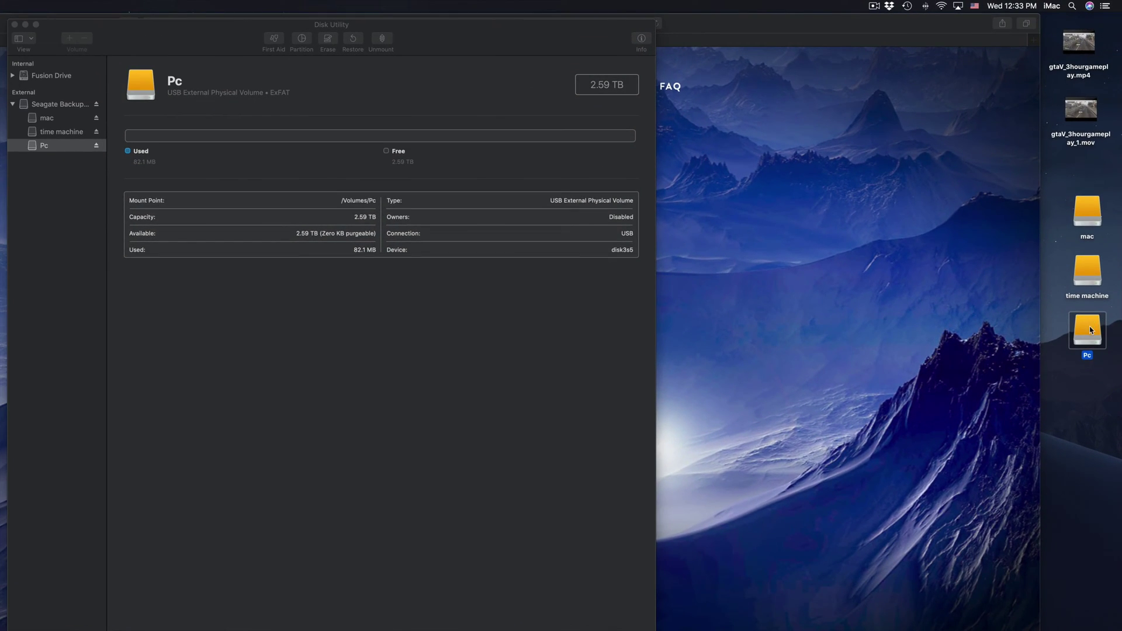
Open the time machine, Pc and mac volumes from the desktop in separate Finder windows and spread the windows apart.
{"action": "left_click", "coordinate": [1085, 284]}
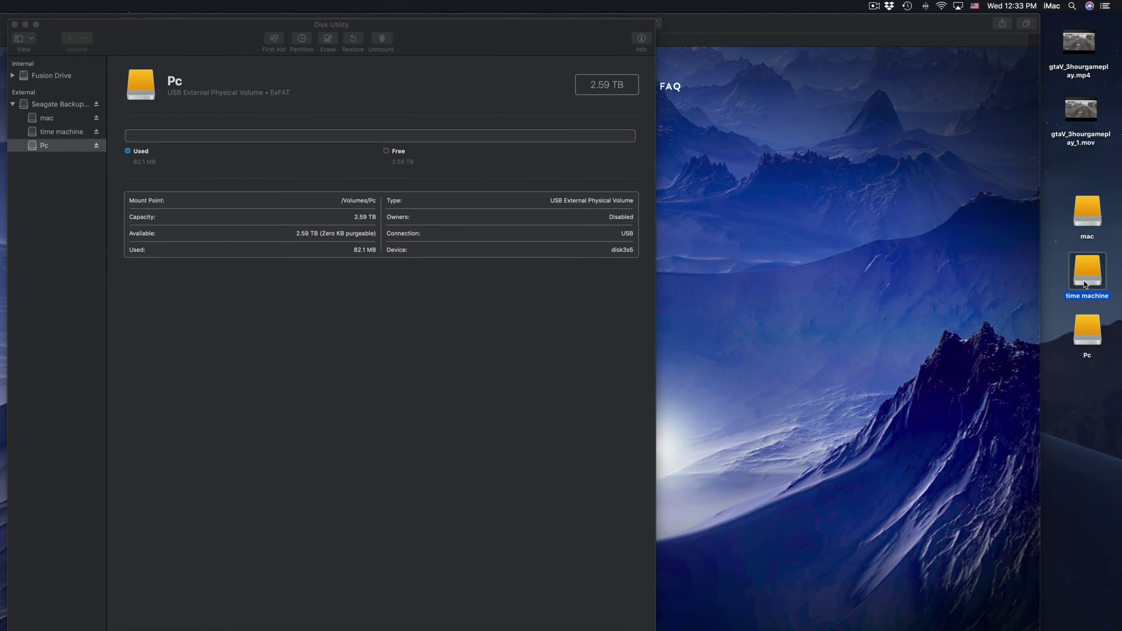
{"action": "double_click", "coordinate": [1086, 280]}
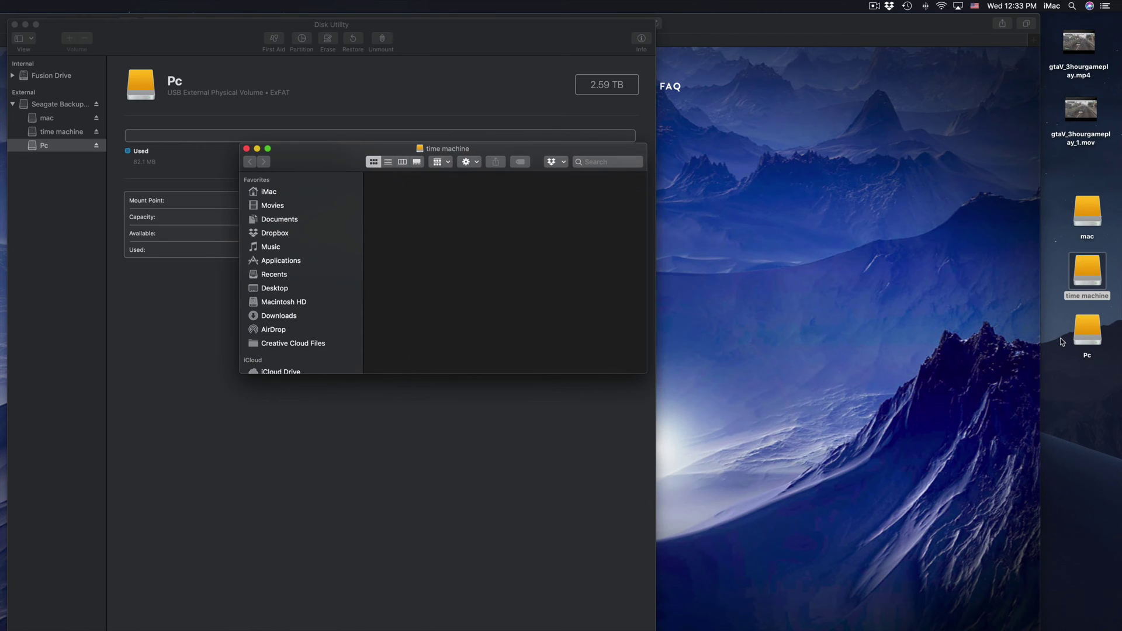
{"action": "double_click", "coordinate": [1084, 338]}
{"action": "double_click", "coordinate": [1087, 213]}
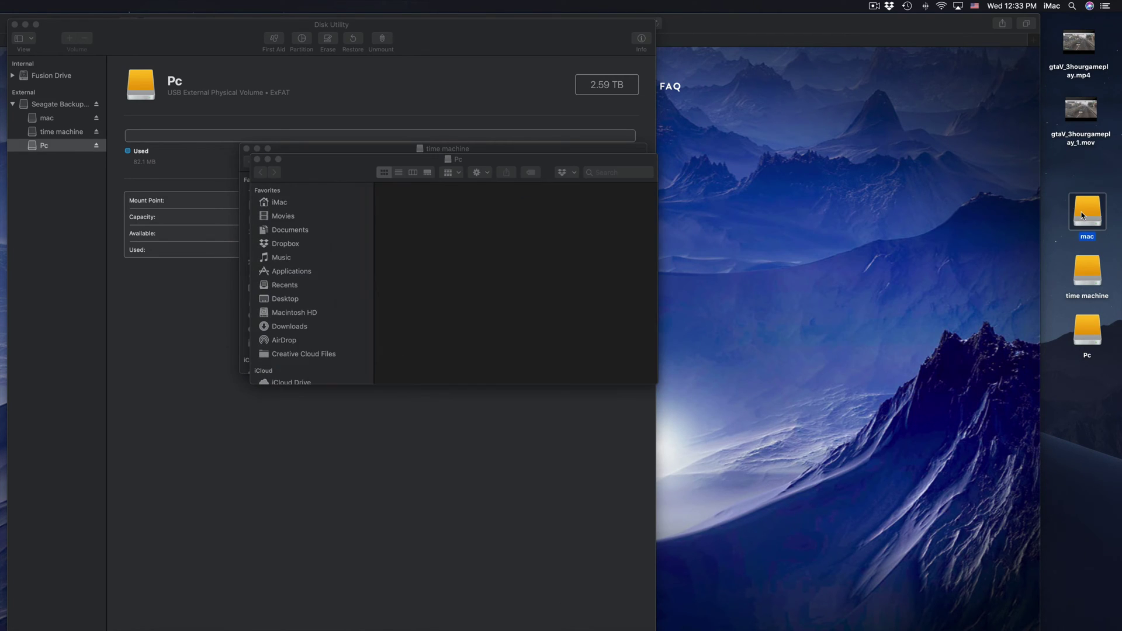
{"action": "left_click_drag", "start_coordinate": [360, 192], "coordinate": [588, 168]}
{"action": "left_click_drag", "start_coordinate": [356, 164], "coordinate": [663, 228]}
Start copying gtaV_3hourgameplay_1.mov to the Pc volume and gtaV_3hourgameplay.mp4 to the mac volume, and stop both transfers.
{"action": "left_click_drag", "start_coordinate": [1081, 110], "coordinate": [912, 301]}
{"action": "left_click_drag", "start_coordinate": [1092, 45], "coordinate": [878, 186]}
{"action": "left_click_drag", "start_coordinate": [768, 149], "coordinate": [781, 130]}
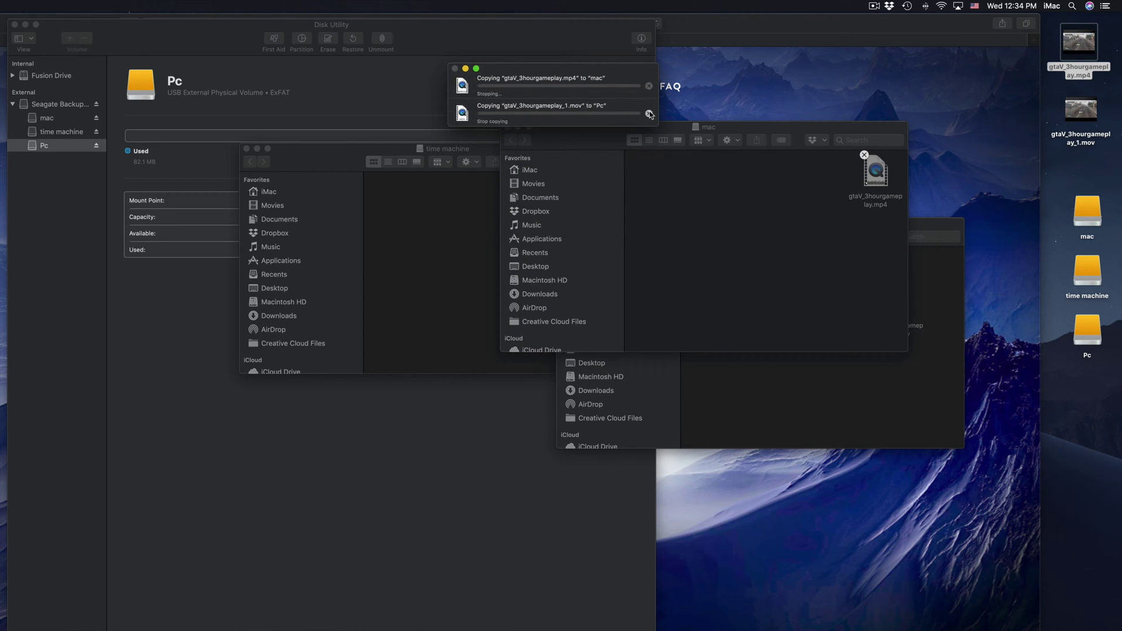
{"action": "left_click", "coordinate": [650, 115]}
Close the mac and Pc volume windows and move the Disk Utility window lower on the screen.
{"action": "left_click", "coordinate": [827, 290]}
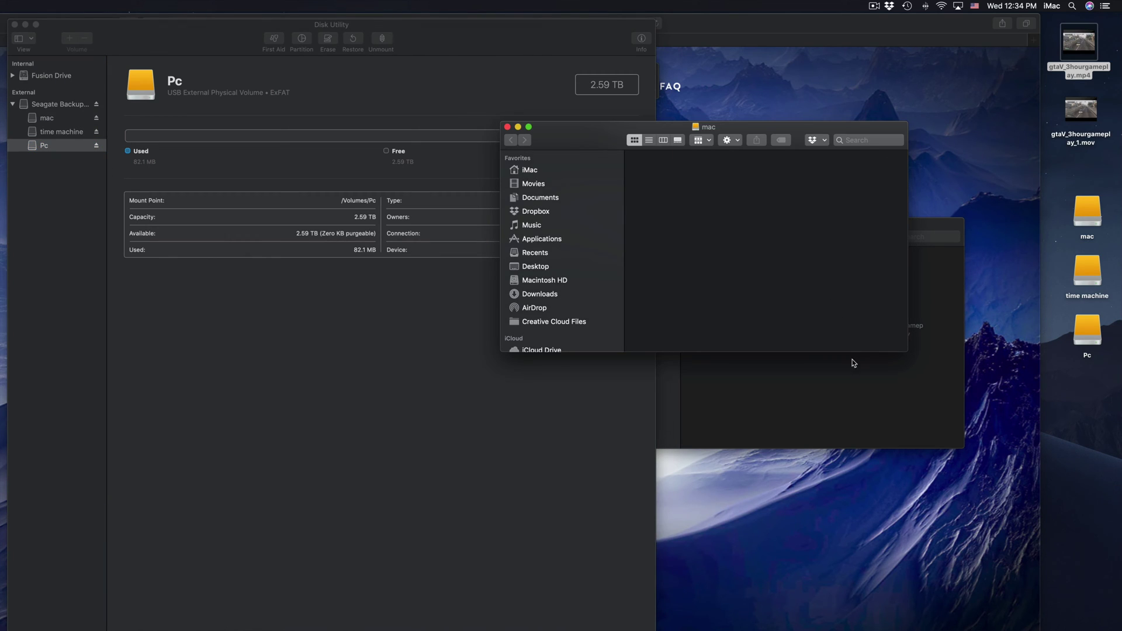
{"action": "left_click", "coordinate": [856, 390]}
{"action": "left_click_drag", "start_coordinate": [652, 238], "coordinate": [661, 239]}
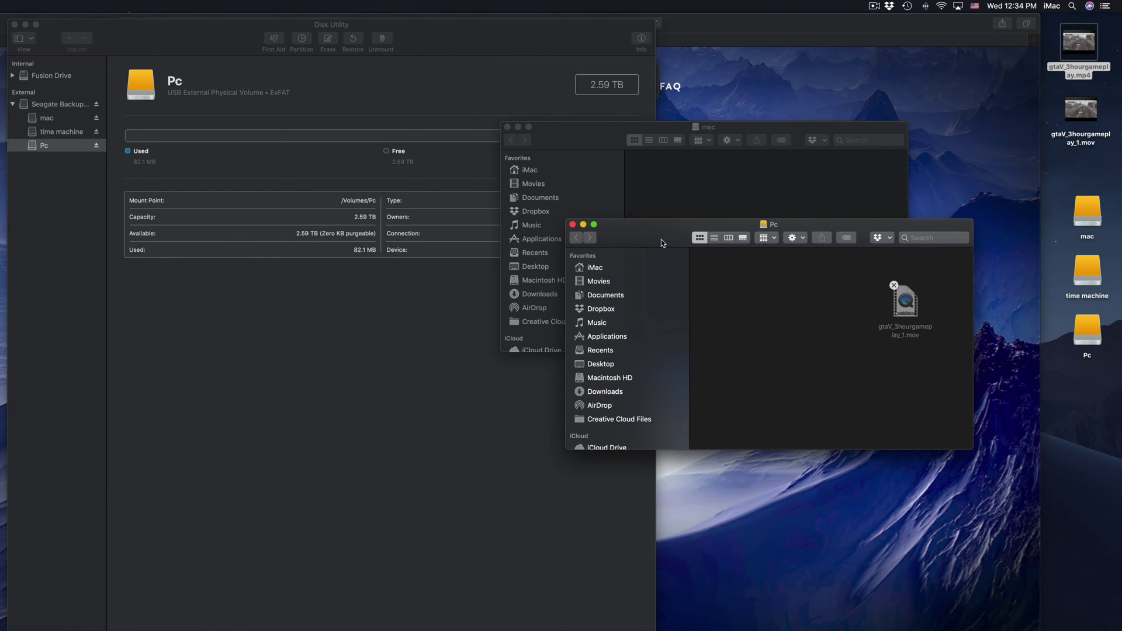
{"action": "left_click", "coordinate": [507, 127]}
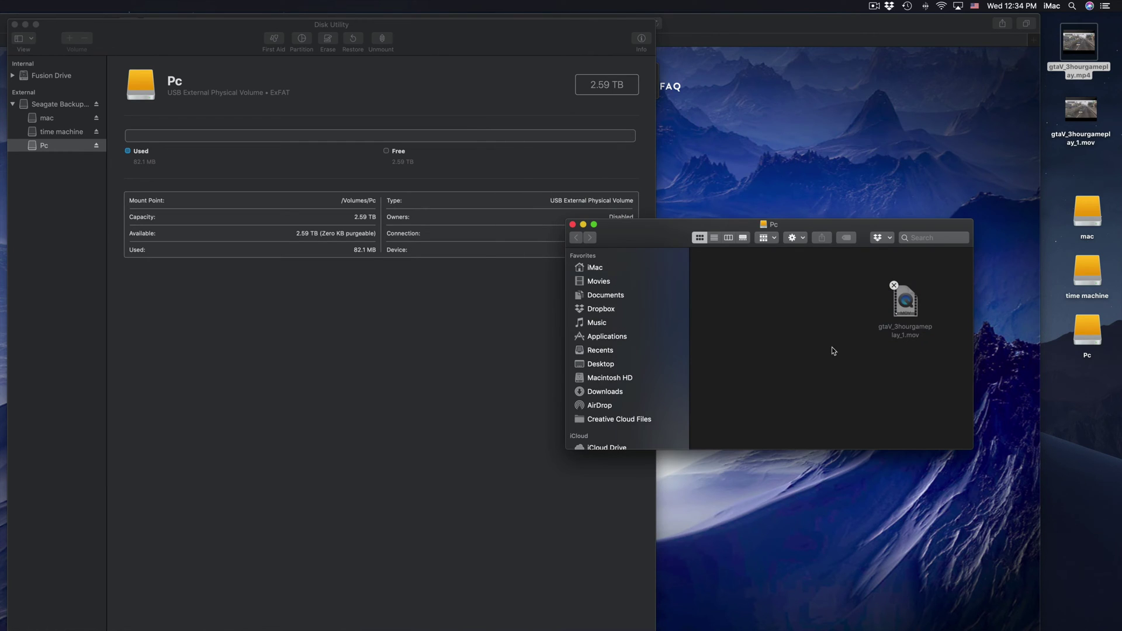
{"action": "left_click", "coordinate": [573, 225]}
{"action": "left_click", "coordinate": [416, 37]}
{"action": "left_click_drag", "start_coordinate": [416, 38], "coordinate": [475, 253]}
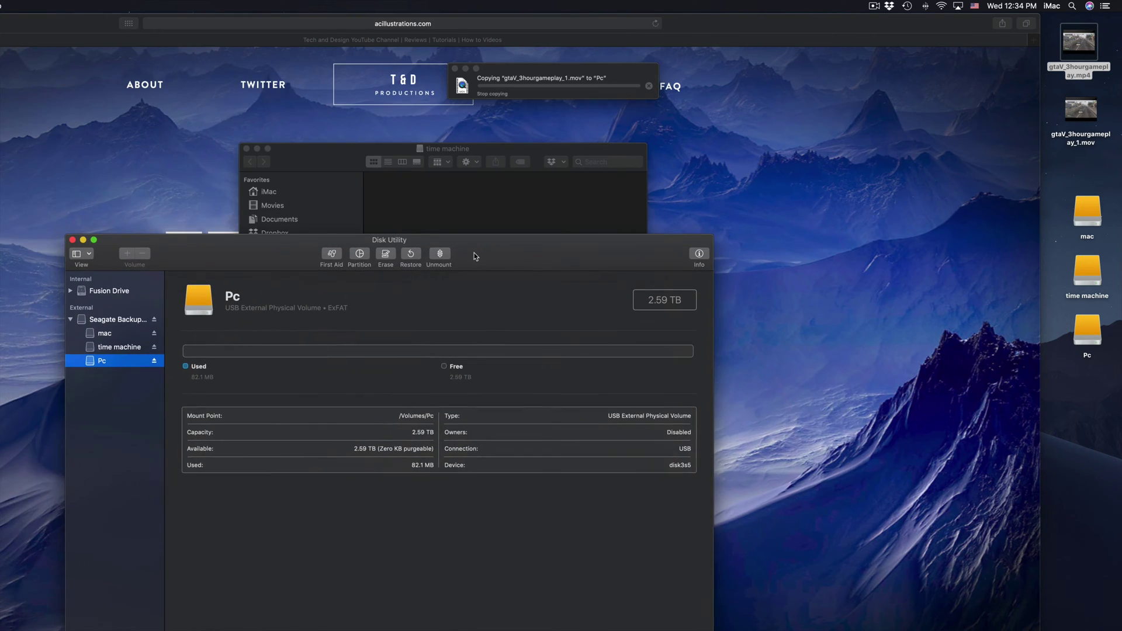
Move the time machine Finder window clear of Disk Utility and open System Preferences through a Spotlight search for "system".
{"action": "left_click_drag", "start_coordinate": [344, 151], "coordinate": [493, 142]}
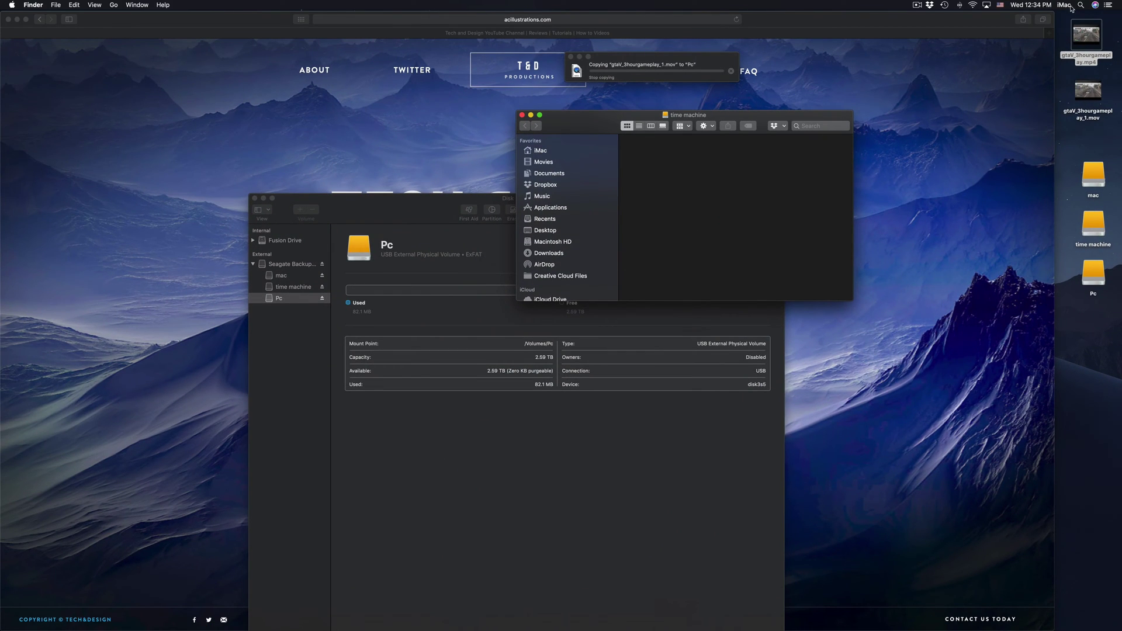
{"action": "left_click", "coordinate": [1082, 5]}
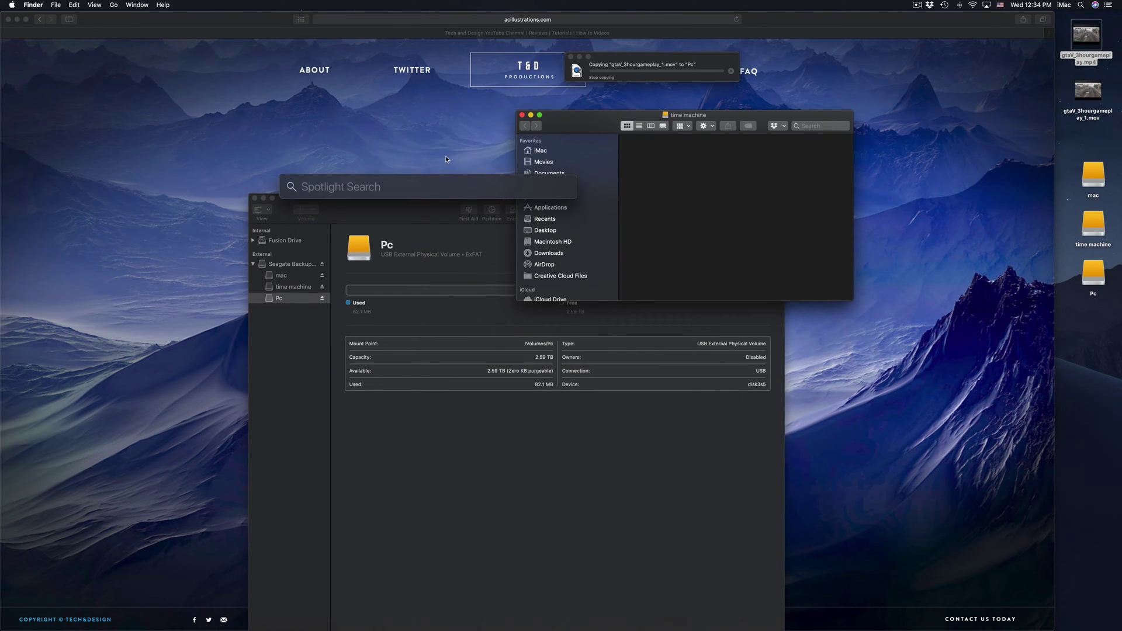
{"action": "type", "text": "system"}
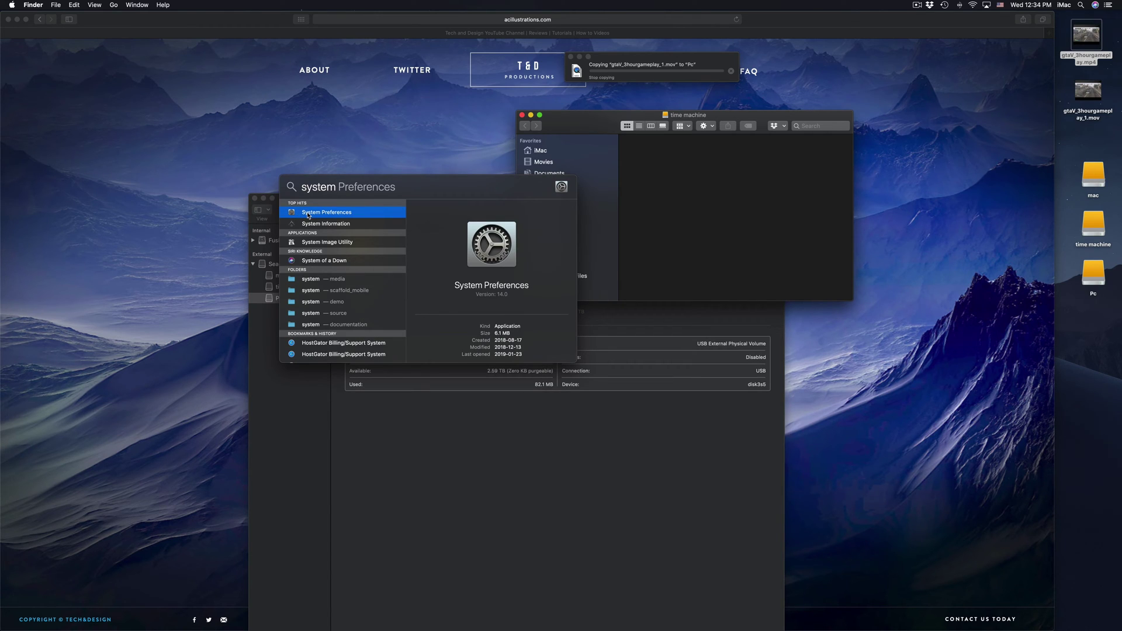
{"action": "left_click", "coordinate": [308, 215]}
Move the time machine Finder window and the copy progress window away from System Preferences, and close Disk Utility.
{"action": "left_click_drag", "start_coordinate": [510, 16], "coordinate": [521, 184]}
{"action": "left_click_drag", "start_coordinate": [731, 116], "coordinate": [935, 128]}
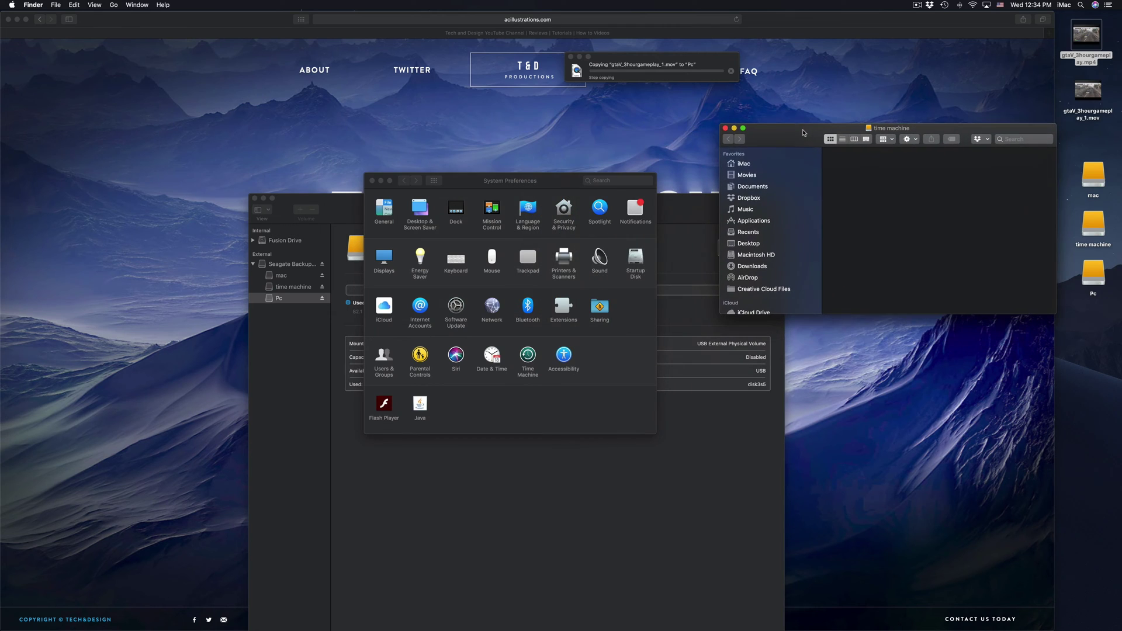
{"action": "left_click_drag", "start_coordinate": [665, 63], "coordinate": [989, 97]}
{"action": "left_click", "coordinate": [547, 190]}
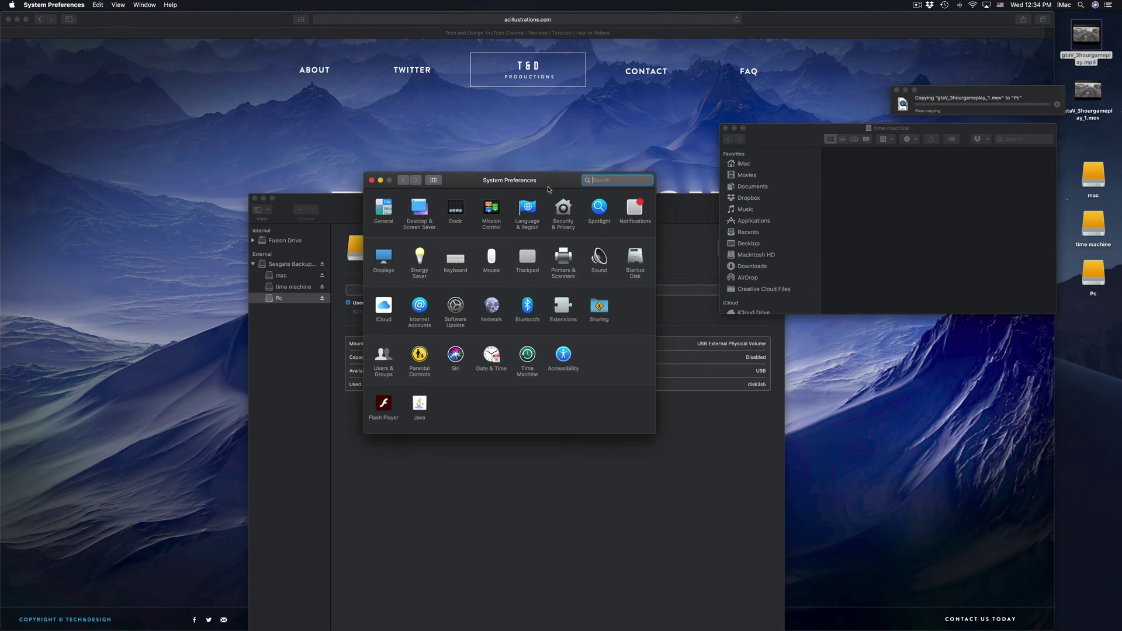
{"action": "left_click_drag", "start_coordinate": [546, 190], "coordinate": [494, 137]}
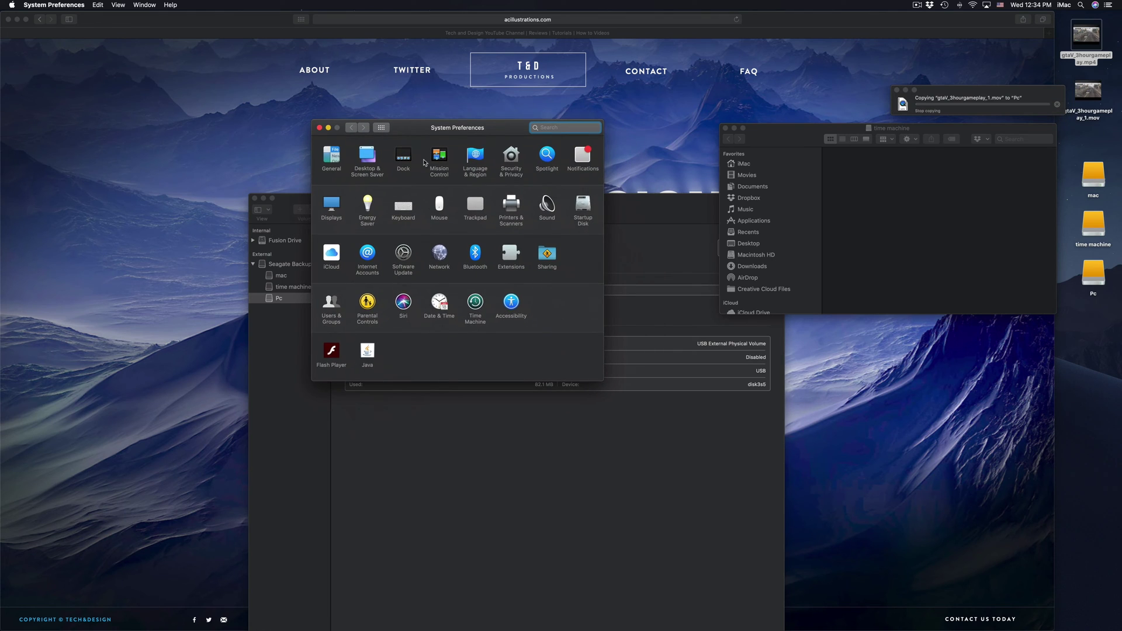
{"action": "left_click", "coordinate": [255, 199]}
{"action": "left_click_drag", "start_coordinate": [433, 134], "coordinate": [431, 147]}
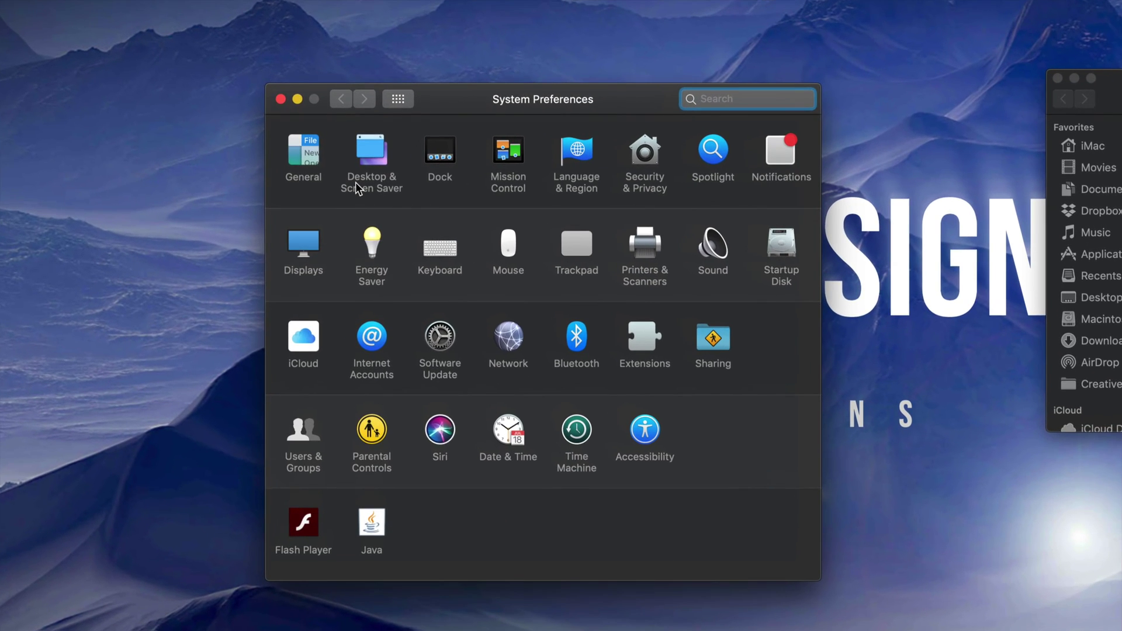
Open the Time Machine preferences and look through the list of backup disks down to Add or Remove Backup Disk.
{"action": "left_click_drag", "start_coordinate": [581, 97], "coordinate": [521, 71]}
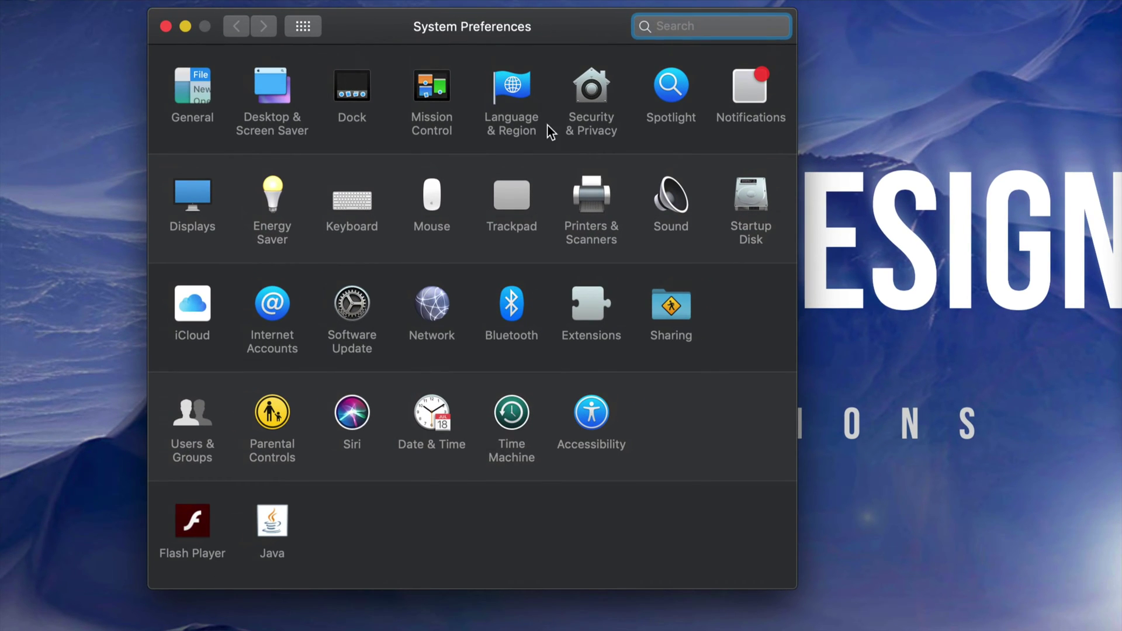
{"action": "left_click_drag", "start_coordinate": [543, 44], "coordinate": [545, 45]}
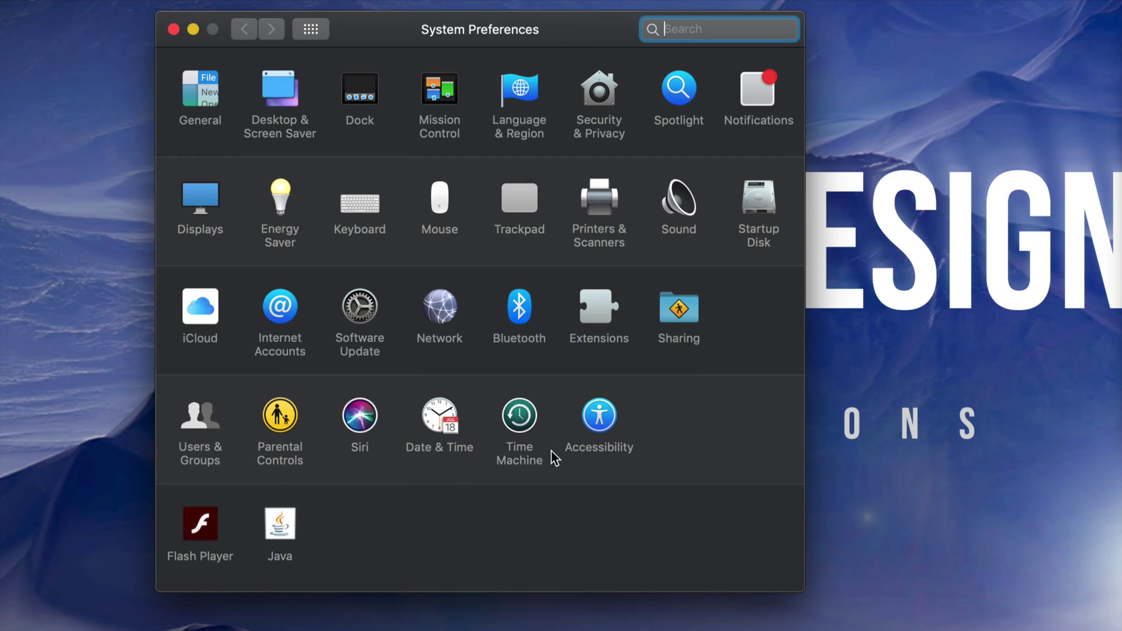
{"action": "left_click", "coordinate": [527, 420]}
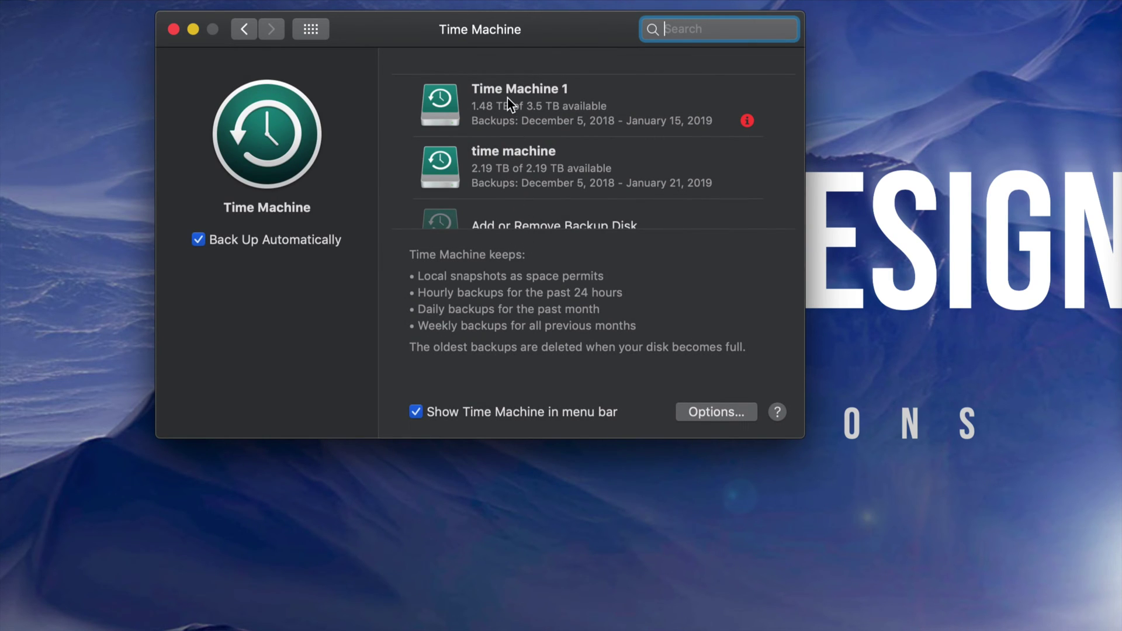
{"action": "scroll", "coordinate": [506, 168], "scroll_direction": "down", "scroll_amount": 2}
{"action": "scroll", "coordinate": [506, 168], "scroll_direction": "up", "scroll_amount": 2}
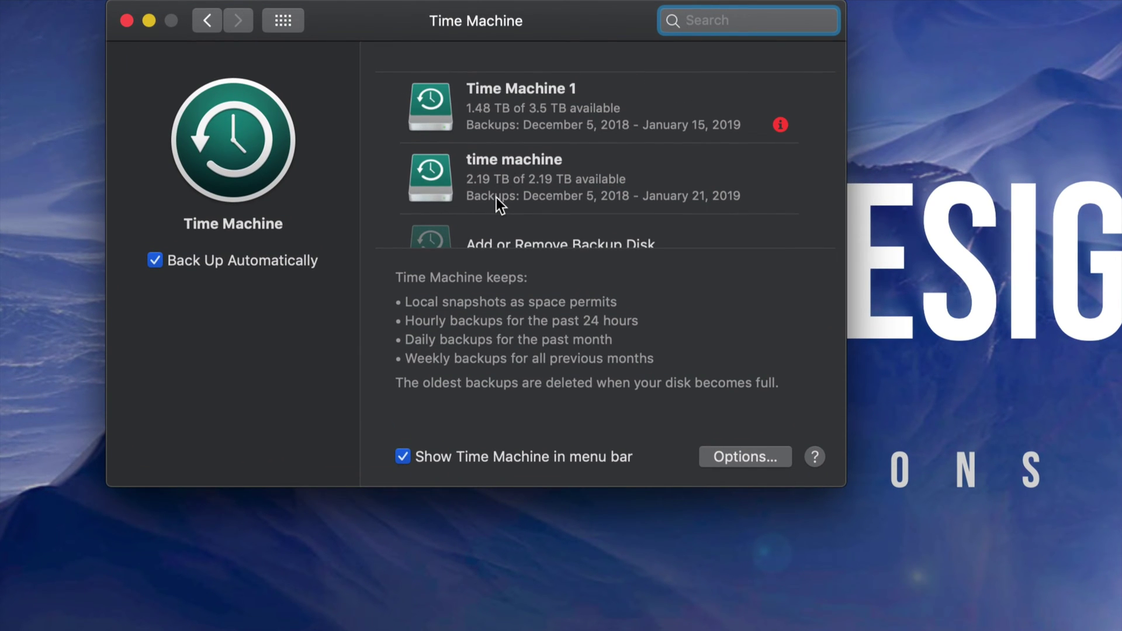
{"action": "scroll", "coordinate": [496, 198], "scroll_direction": "down", "scroll_amount": 2}
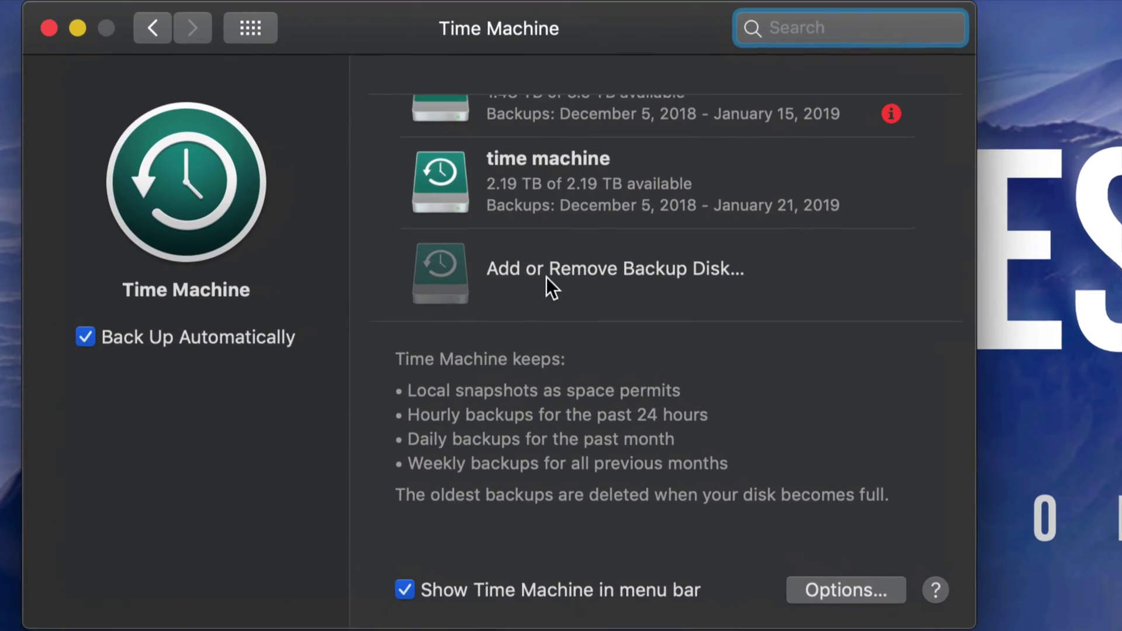
Add the 2.19 TB time machine volume from the available disks as a Time Machine backup disk, leaving backups unencrypted.
{"action": "left_click", "coordinate": [569, 279]}
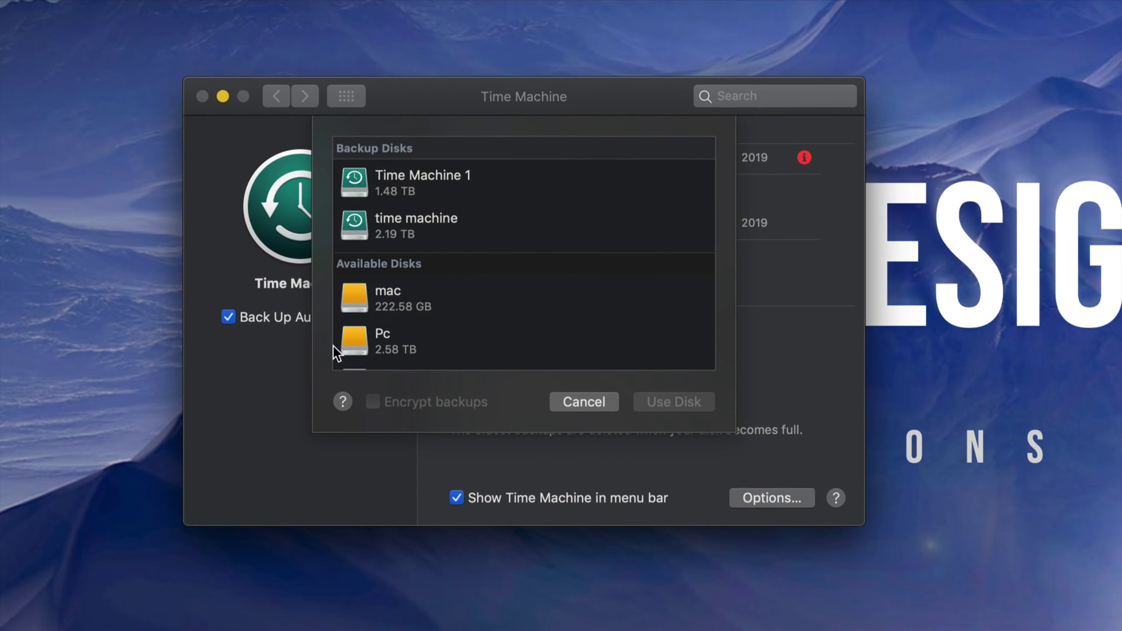
{"action": "scroll", "coordinate": [371, 332], "scroll_direction": "down", "scroll_amount": 3}
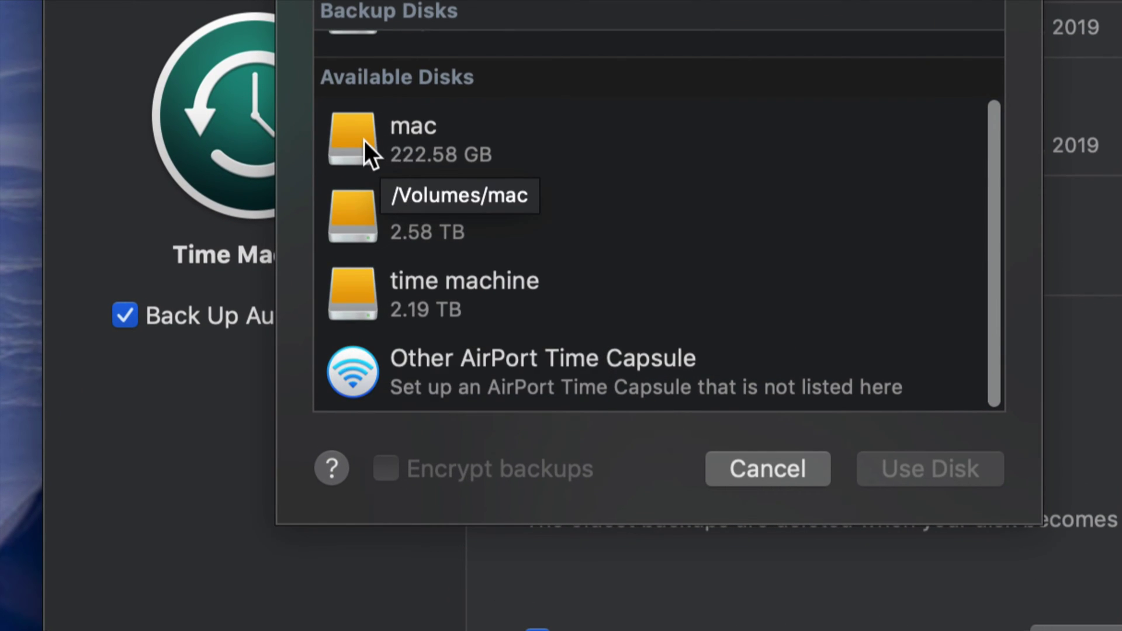
{"action": "left_click", "coordinate": [440, 136]}
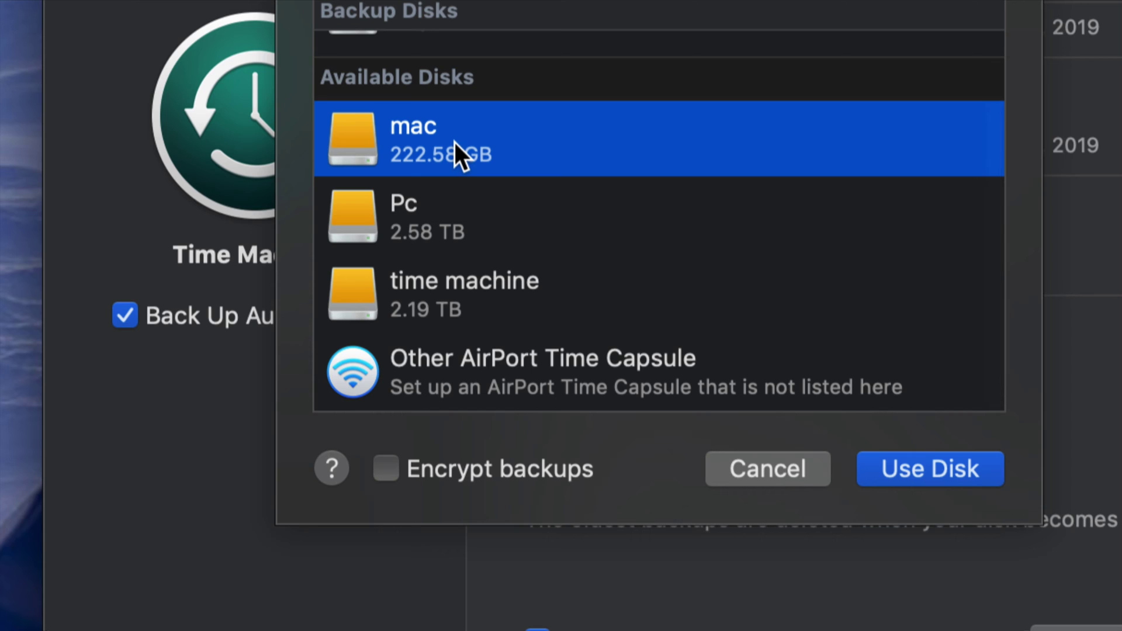
{"action": "left_click", "coordinate": [448, 219]}
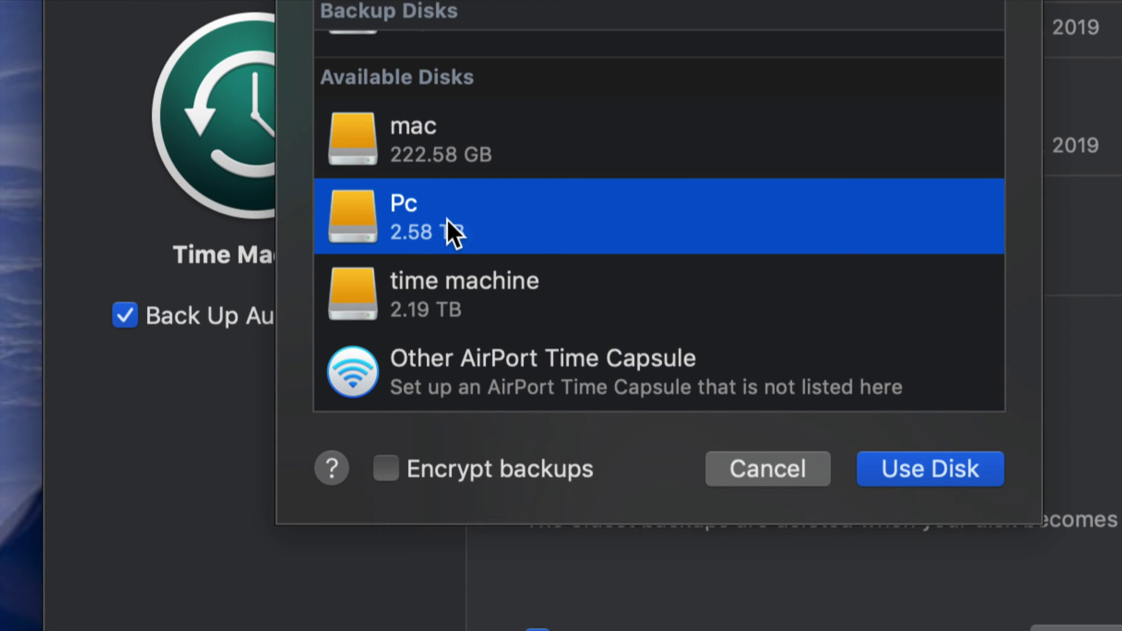
{"action": "left_click", "coordinate": [483, 295]}
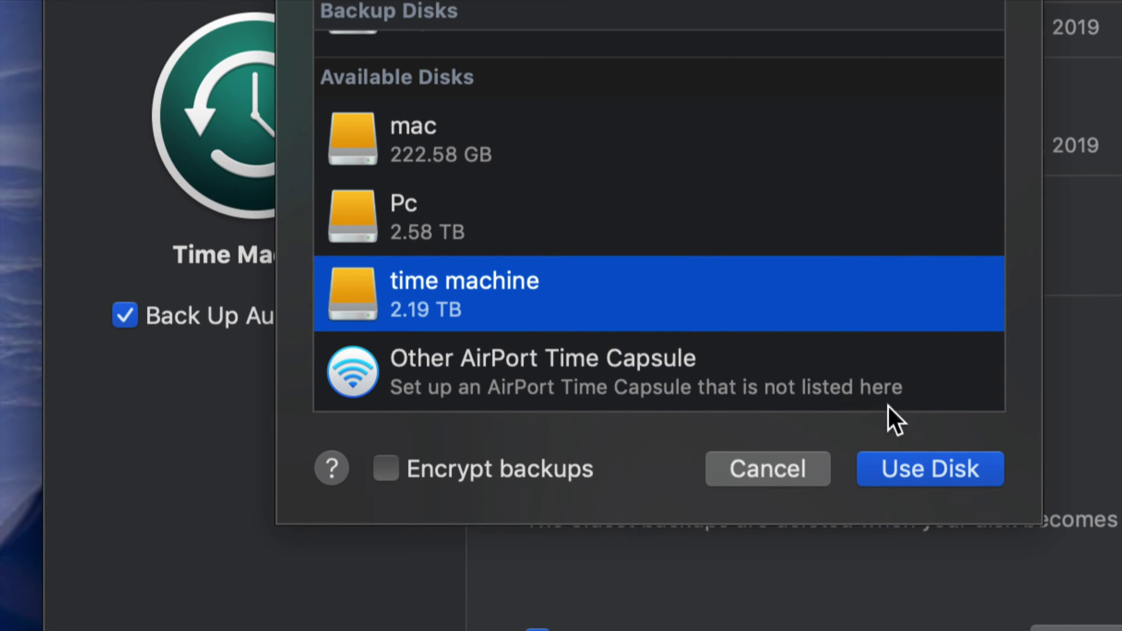
{"action": "left_click", "coordinate": [928, 471]}
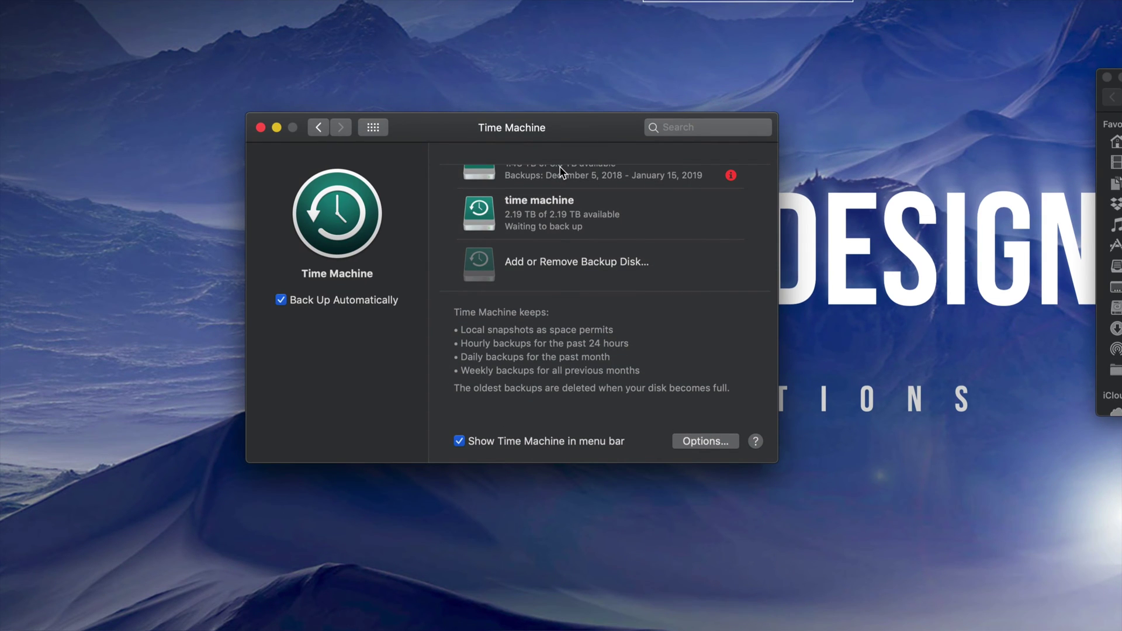
Move the Time Machine preferences and time machine Finder windows into view, and stop copying gtaV_3hourgameplay_1.mov to the Pc volume.
{"action": "mouse_move", "coordinate": [581, 141]}
{"action": "left_mouse_down"}
{"action": "mouse_move", "coordinate": [564, 172]}
{"action": "mouse_move", "coordinate": [573, 156]}
{"action": "left_mouse_up"}
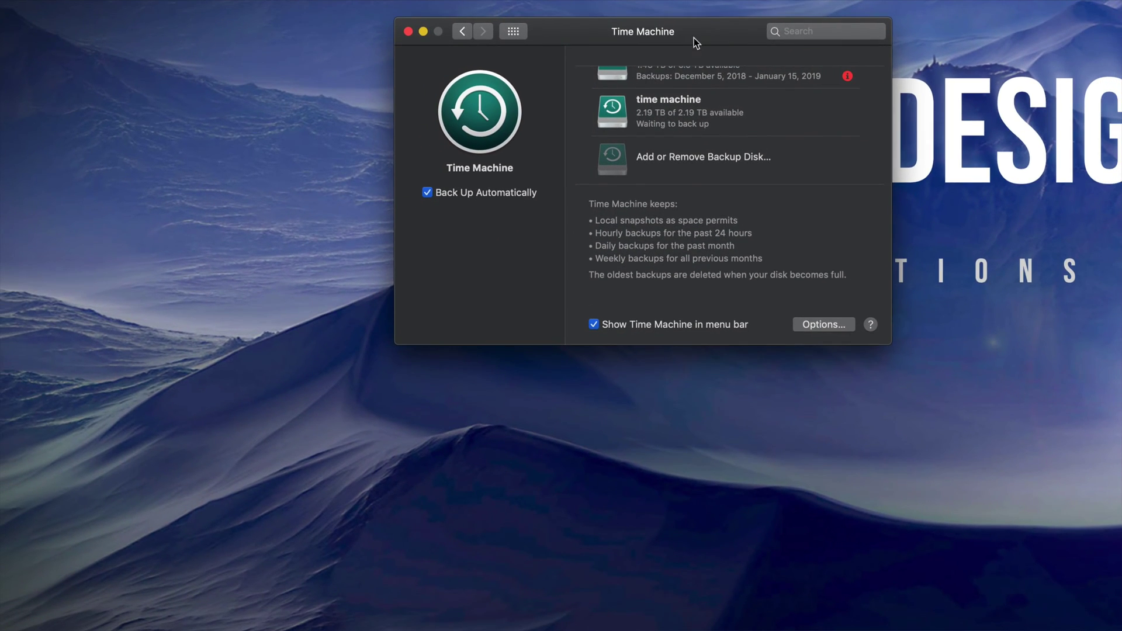
{"action": "left_click_drag", "start_coordinate": [693, 38], "coordinate": [667, 88]}
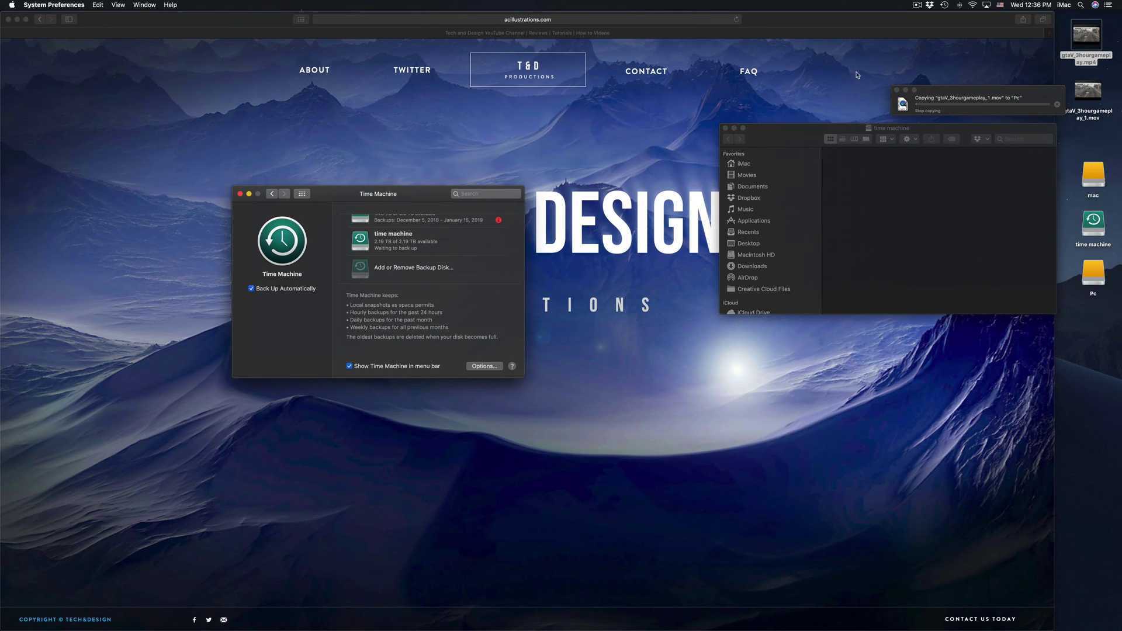
{"action": "left_click_drag", "start_coordinate": [814, 130], "coordinate": [723, 286]}
{"action": "left_click_drag", "start_coordinate": [964, 96], "coordinate": [755, 245]}
{"action": "left_click", "coordinate": [848, 255]}
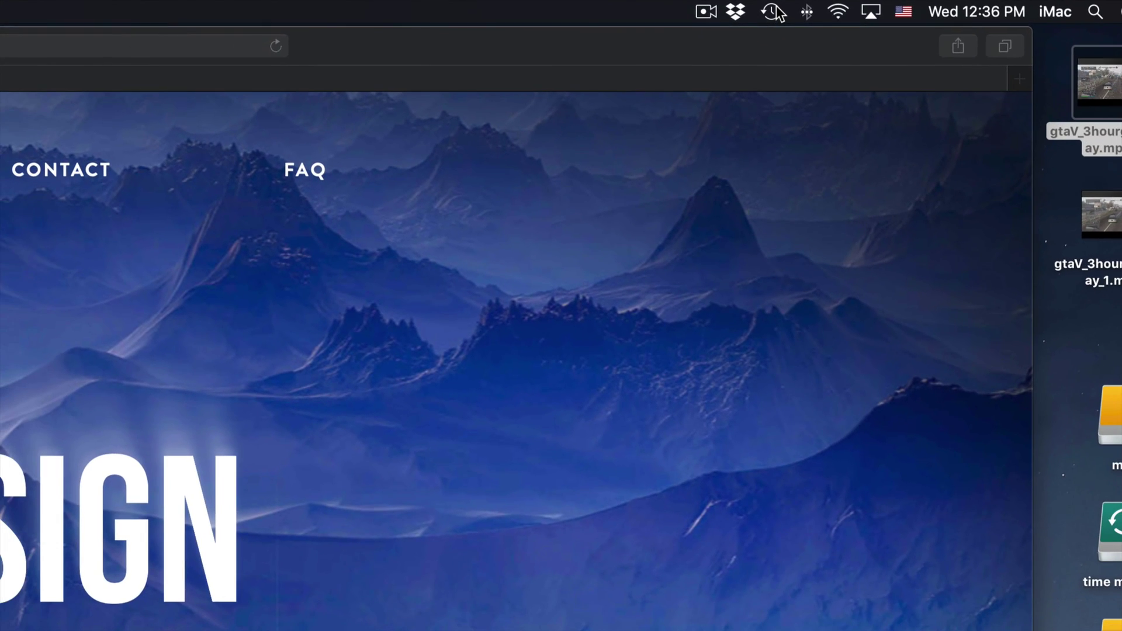
Examine the available Time Machine backup commands and check the time machine disk's backup status in the Time Machine preferences.
{"action": "left_click", "coordinate": [775, 11]}
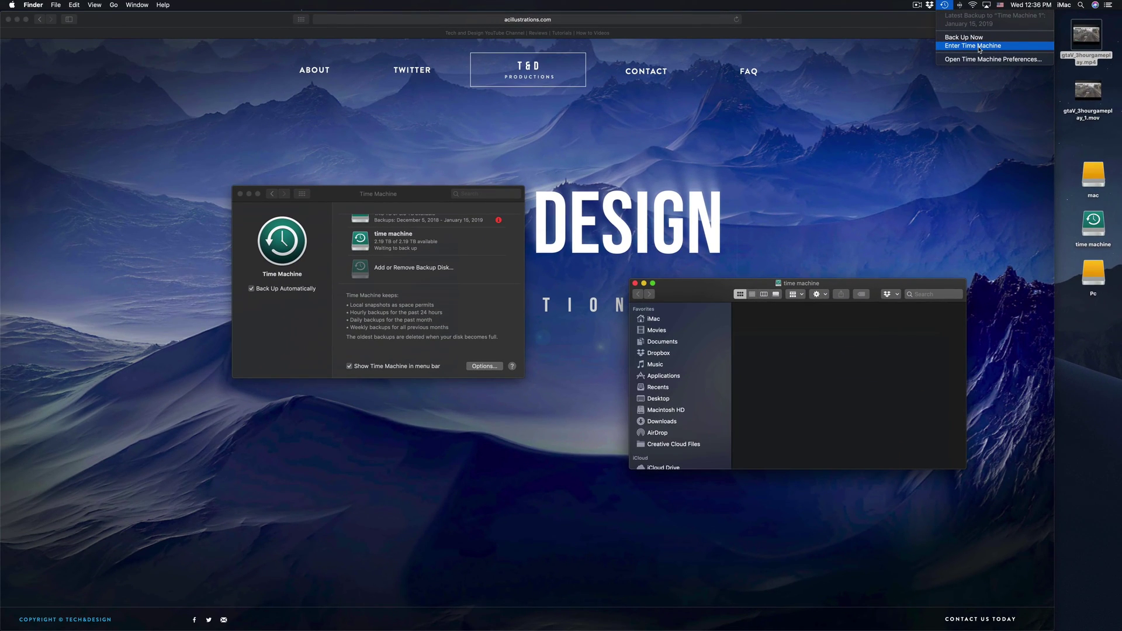
{"action": "left_click", "coordinate": [849, 11]}
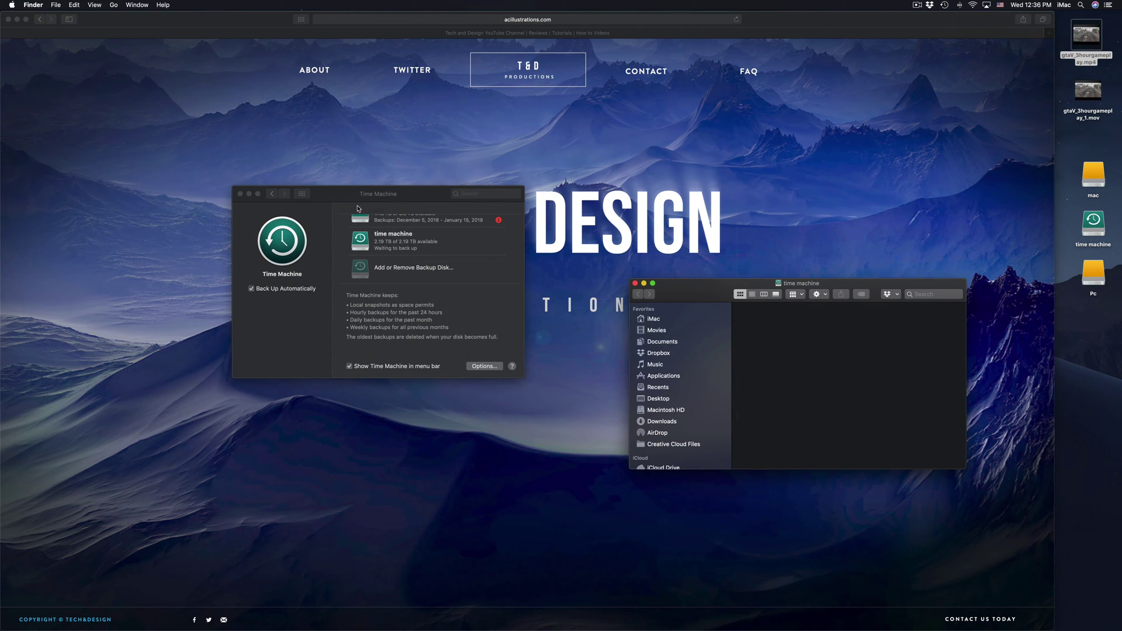
{"action": "left_click_drag", "start_coordinate": [359, 200], "coordinate": [451, 205]}
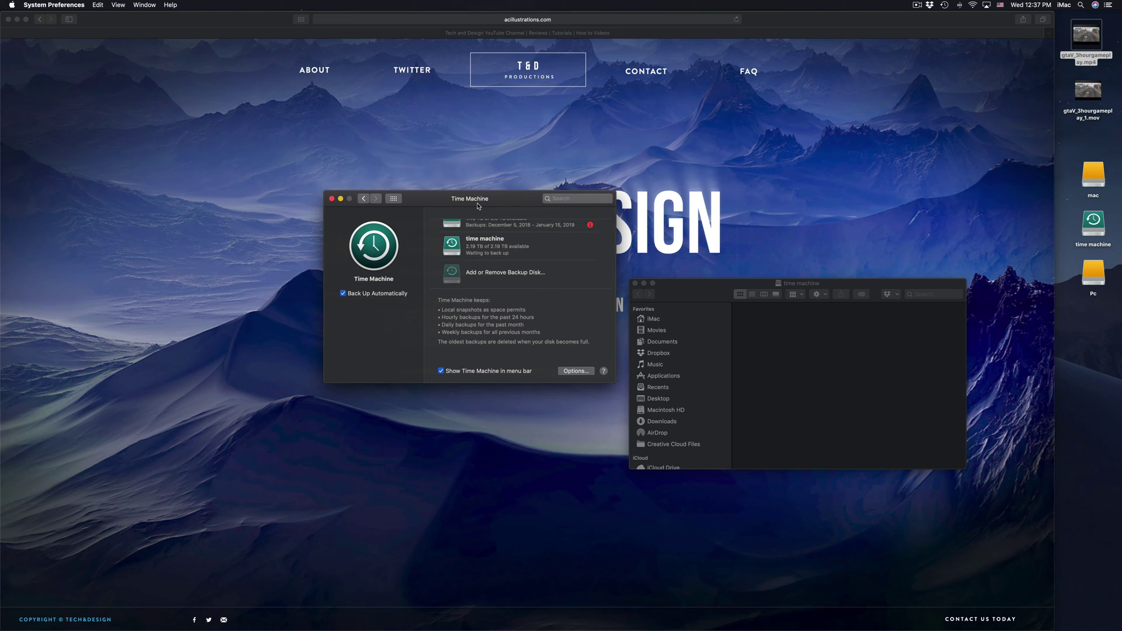
{"action": "left_click_drag", "start_coordinate": [477, 206], "coordinate": [539, 164]}
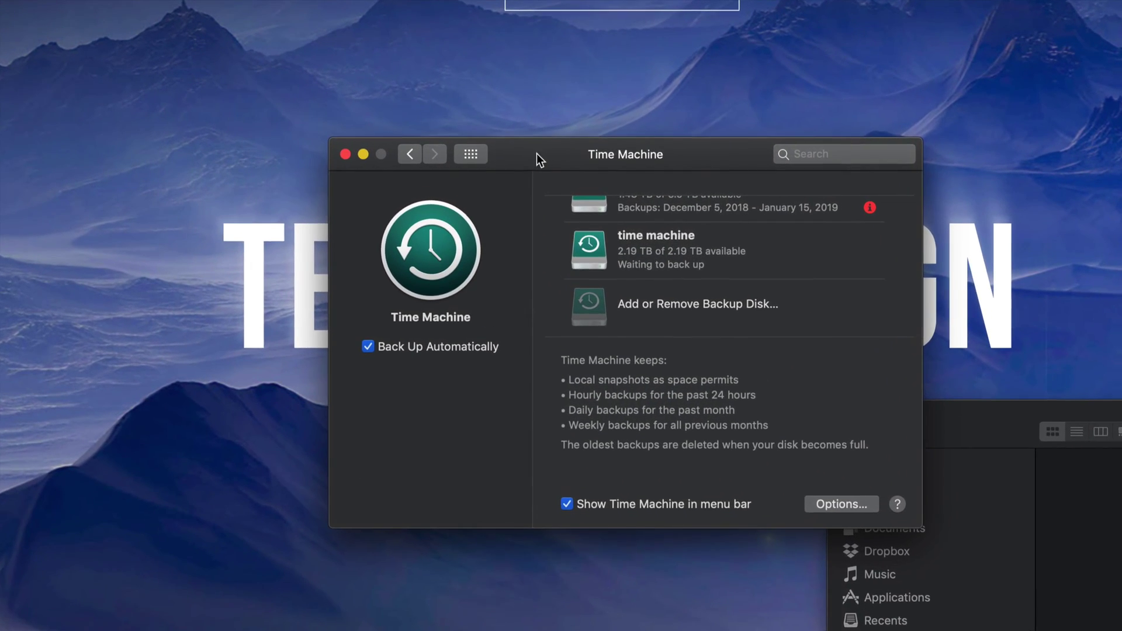
{"action": "left_click_drag", "start_coordinate": [536, 153], "coordinate": [499, 129]}
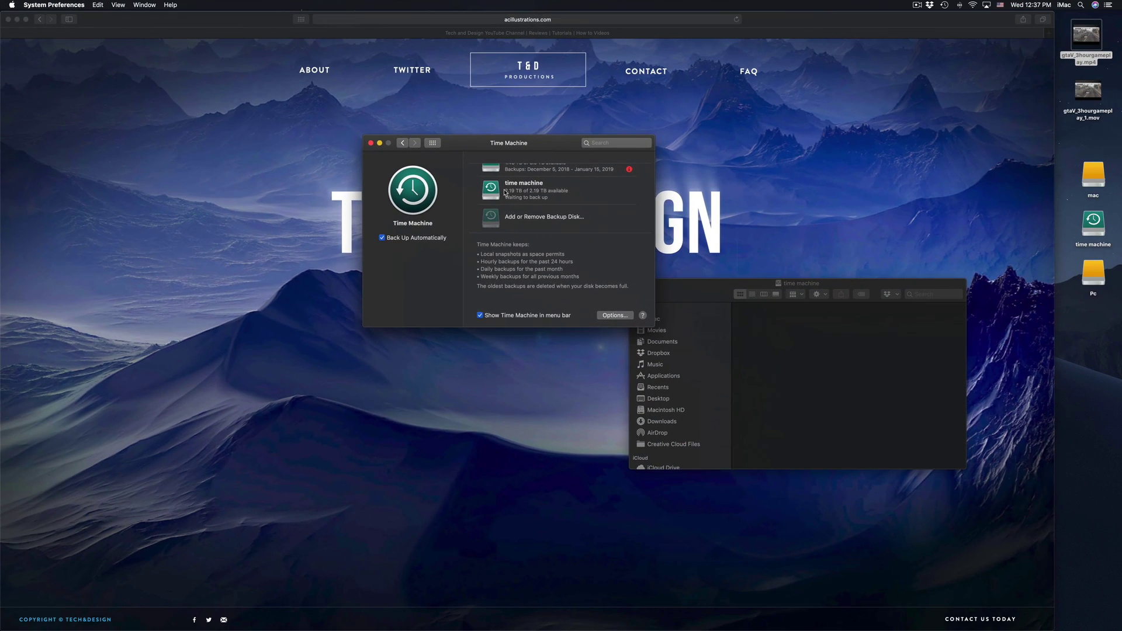
{"action": "left_click_drag", "start_coordinate": [513, 147], "coordinate": [598, 107]}
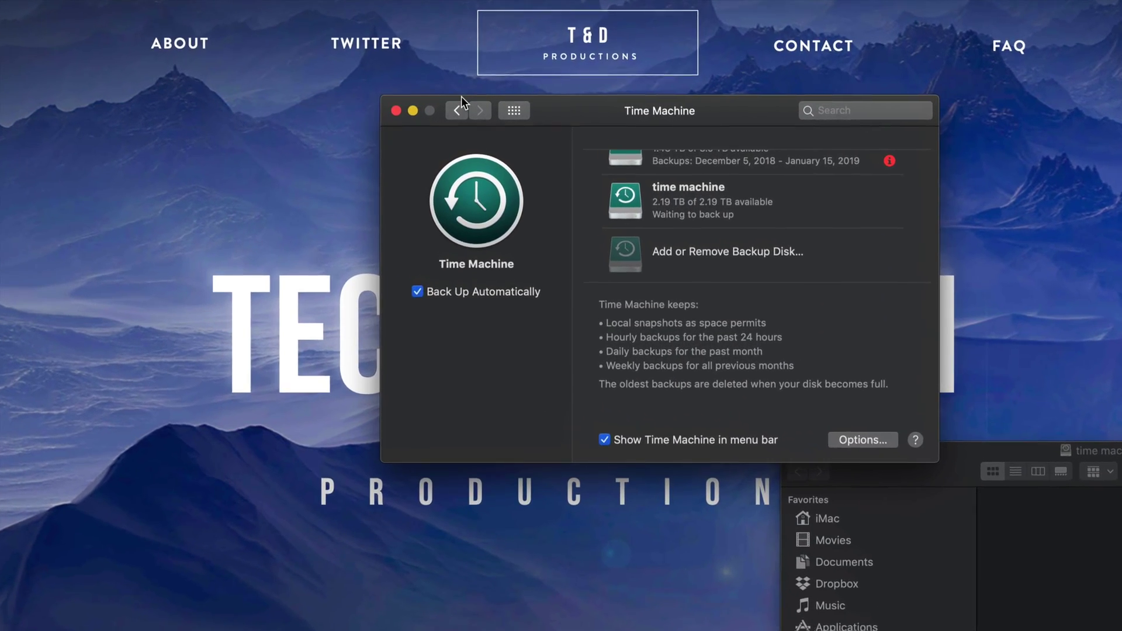
{"action": "scroll", "coordinate": [688, 215], "scroll_direction": "up", "scroll_amount": 2}
{"action": "scroll", "coordinate": [688, 215], "scroll_direction": "down", "scroll_amount": 2}
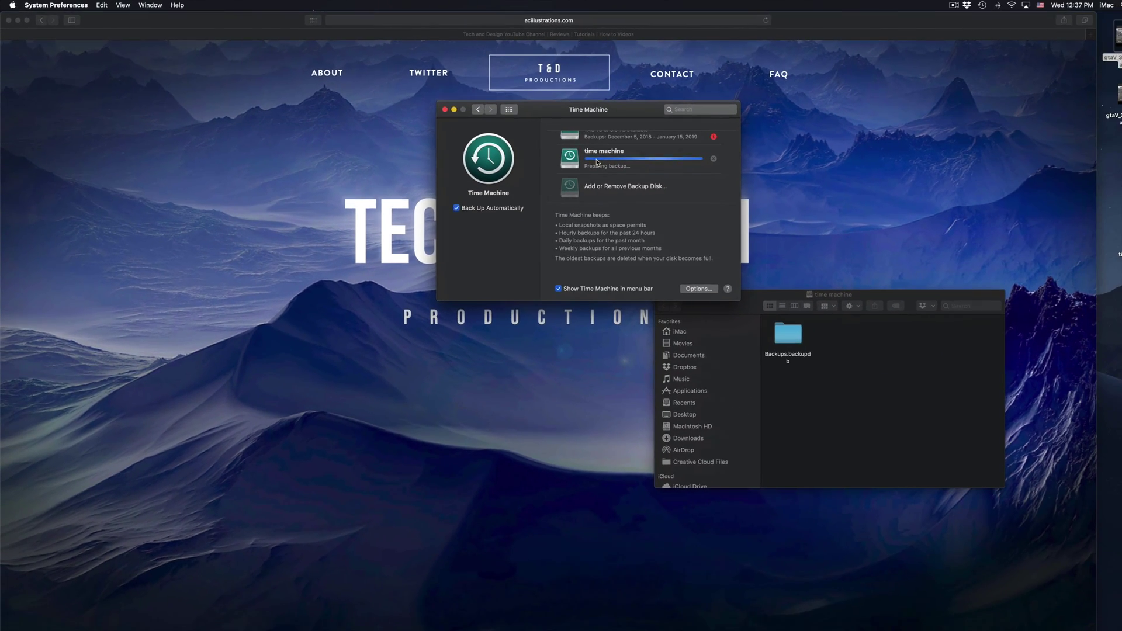
Open the mac and Pc volumes in separate Finder windows and spread them apart around the Time Machine preferences window.
{"action": "left_click_drag", "start_coordinate": [586, 111], "coordinate": [501, 240]}
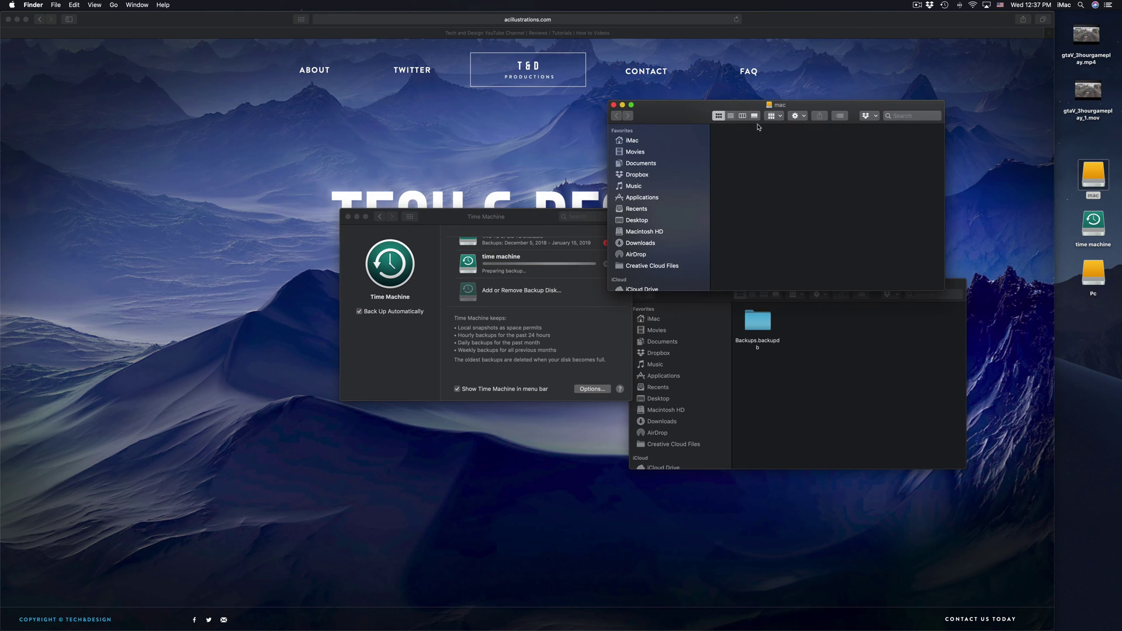
{"action": "left_click_drag", "start_coordinate": [697, 122], "coordinate": [642, 140]}
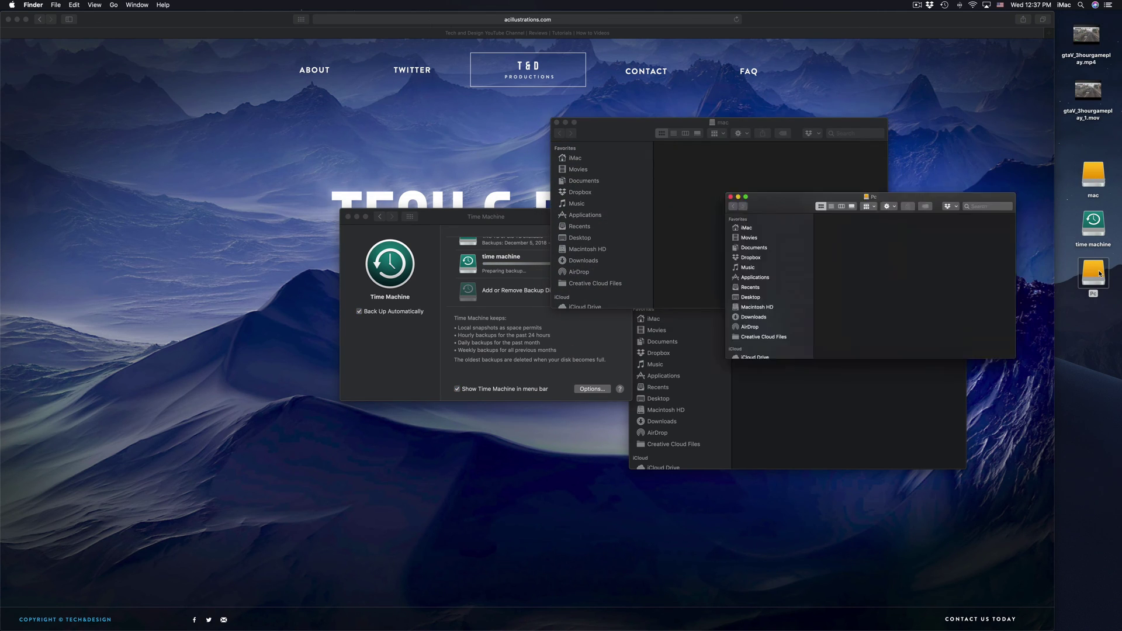
{"action": "left_click_drag", "start_coordinate": [711, 195], "coordinate": [228, 81]}
{"action": "left_click", "coordinate": [380, 350]}
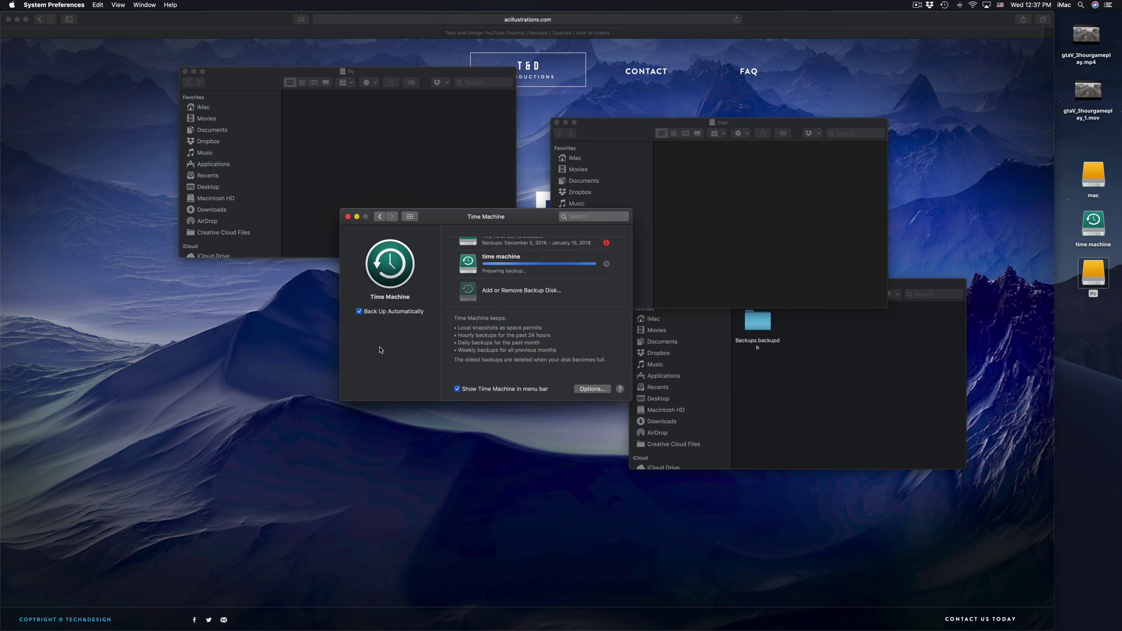
{"action": "left_click_drag", "start_coordinate": [450, 224], "coordinate": [430, 280]}
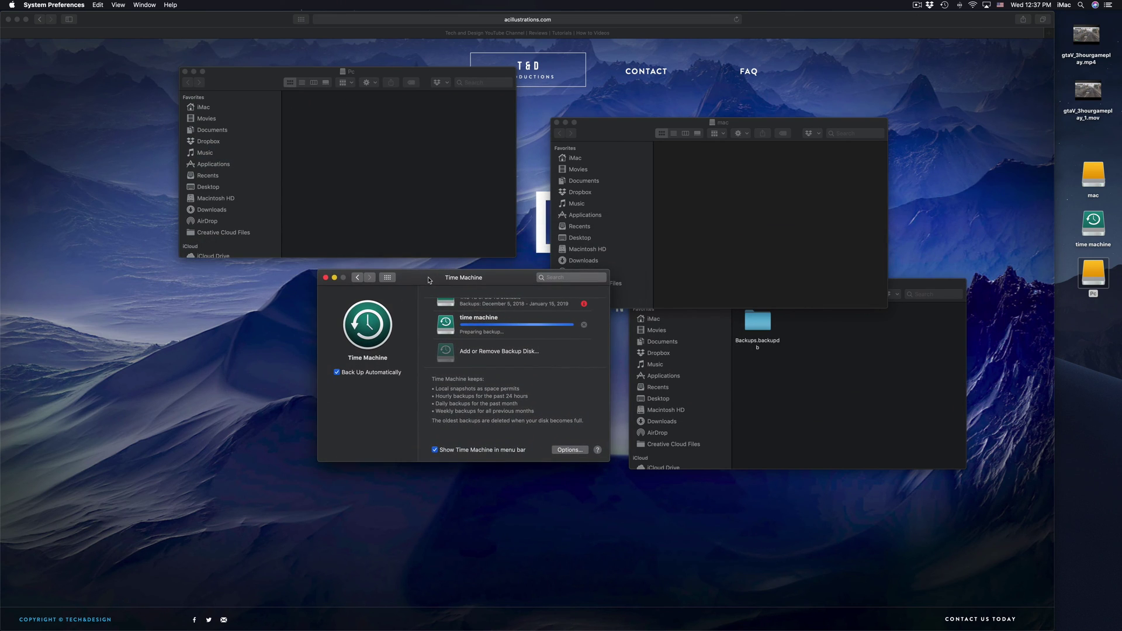